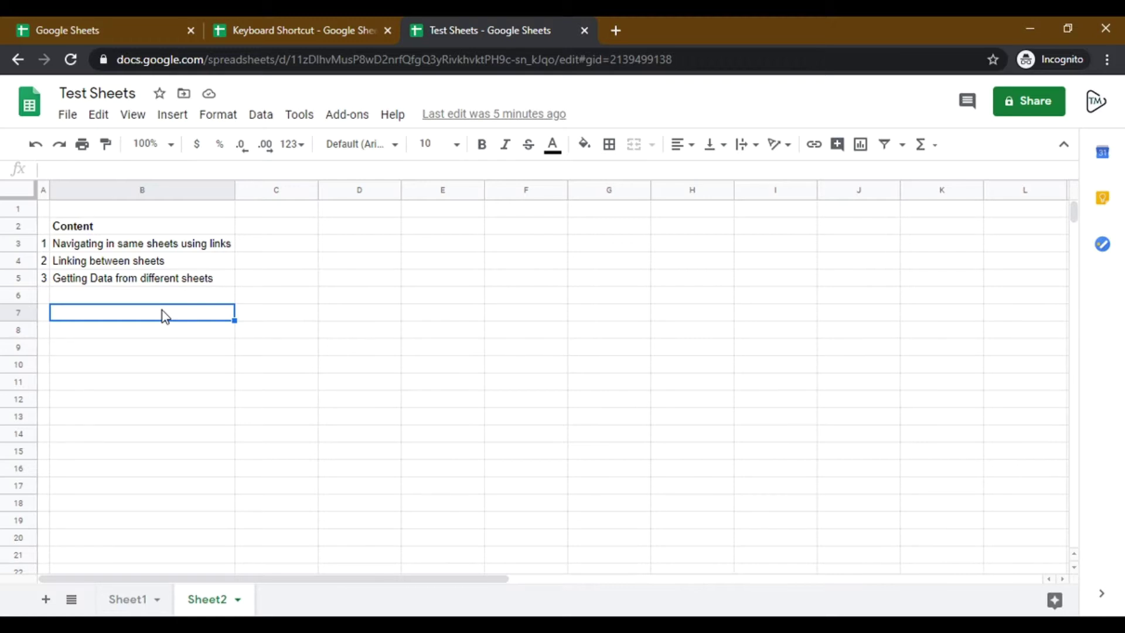
# - Switch to the Keyboard Shortcut spreadsheet and bring up its Shortcuts sheet
pyautogui.click(126, 244)
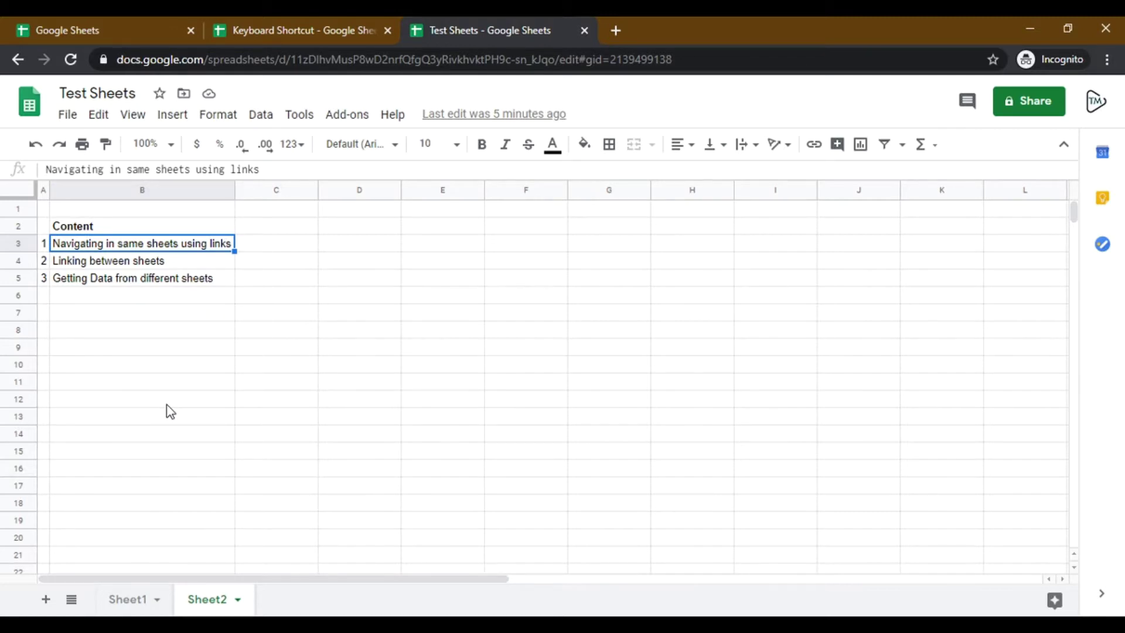
pyautogui.click(264, 35)
pyautogui.click(432, 36)
pyautogui.click(328, 36)
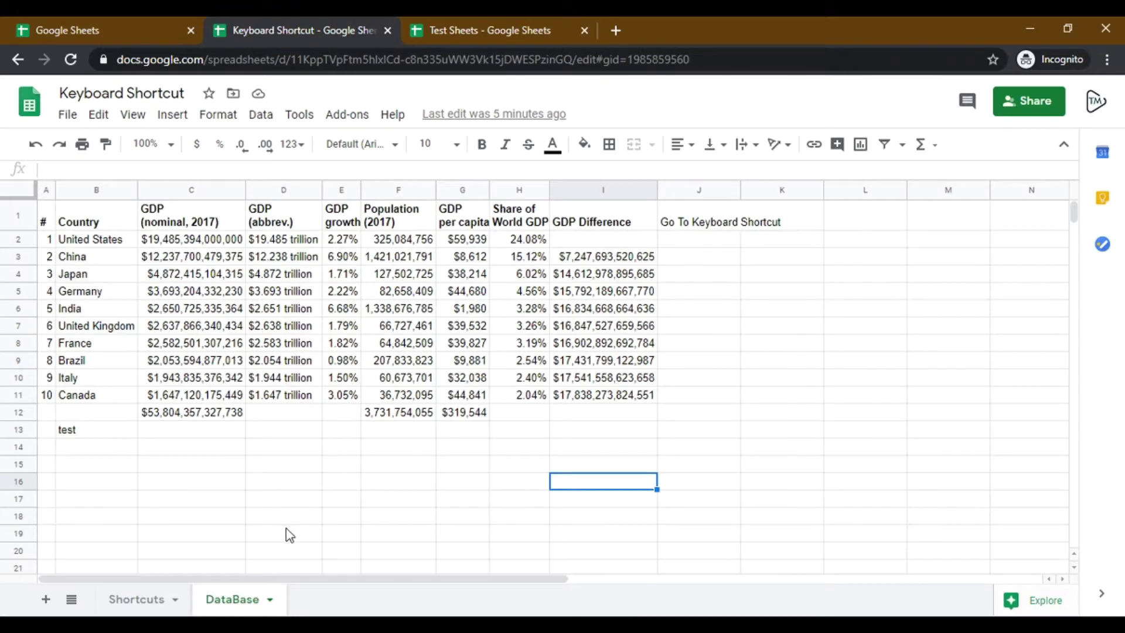
pyautogui.click(136, 600)
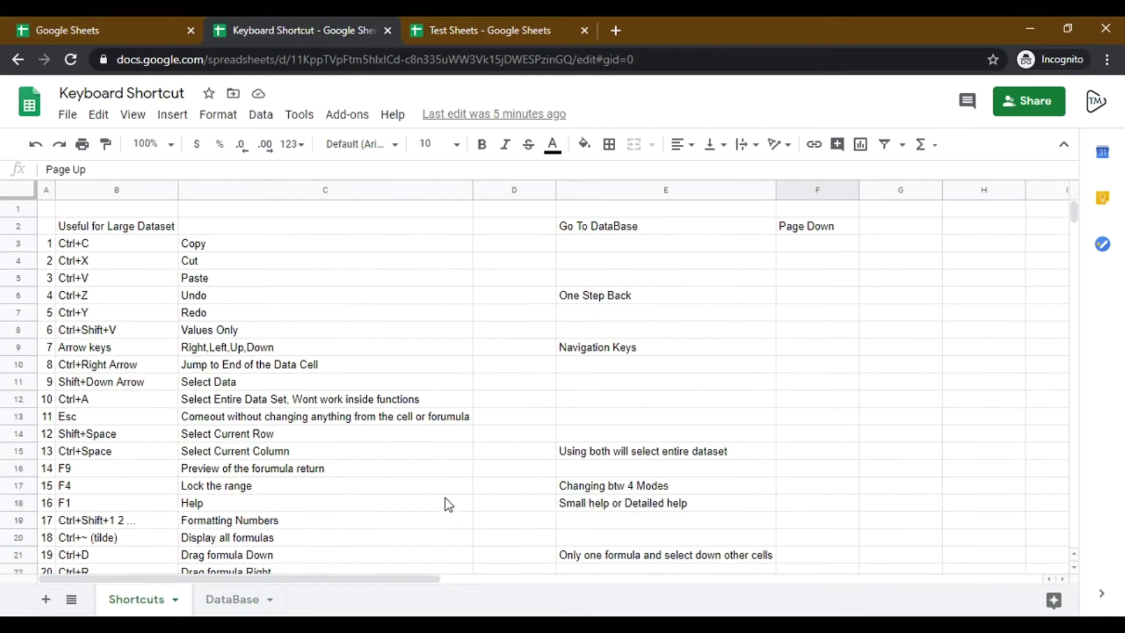
pyautogui.click(51, 210)
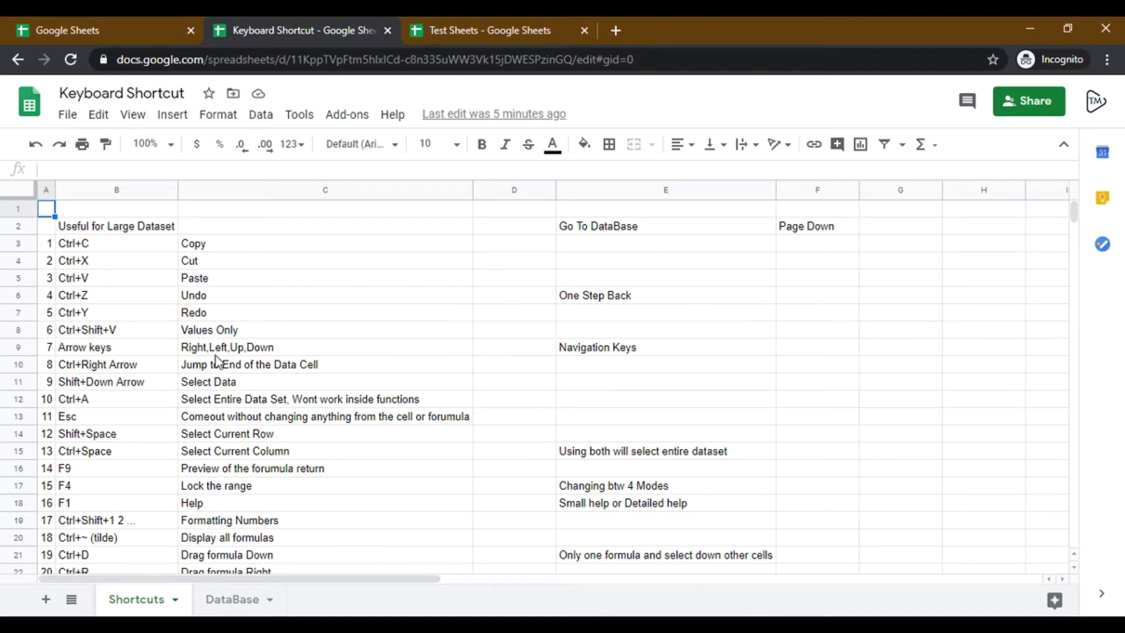
# - Browse the numbered shortcut list and select cell A23, which holds number 21
pyautogui.scroll(-3, 131, 314)
pyautogui.scroll(-2, 133, 463)
pyautogui.scroll(5, 132, 460)
pyautogui.scroll(-4, 133, 460)
pyautogui.scroll(5, 133, 460)
pyautogui.scroll(-5, 131, 460)
pyautogui.scroll(5, 131, 460)
pyautogui.scroll(-4, 131, 460)
pyautogui.scroll(3, 132, 457)
pyautogui.scroll(1, 130, 455)
pyautogui.click(137, 447)
pyautogui.scroll(-7, 137, 444)
pyautogui.scroll(7, 139, 446)
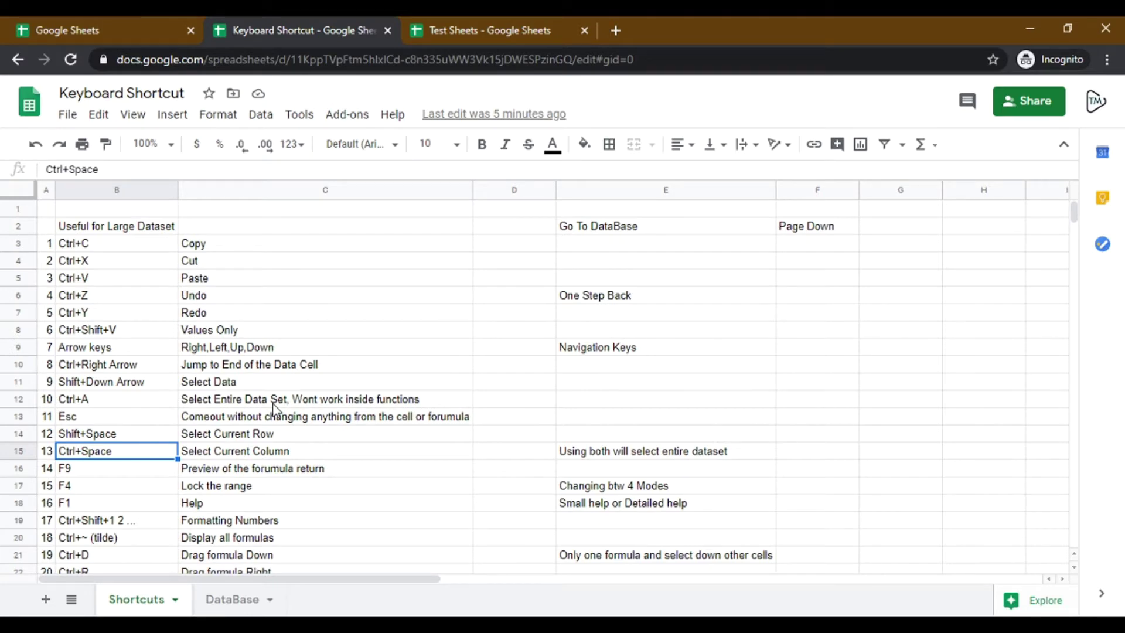
pyautogui.click(42, 212)
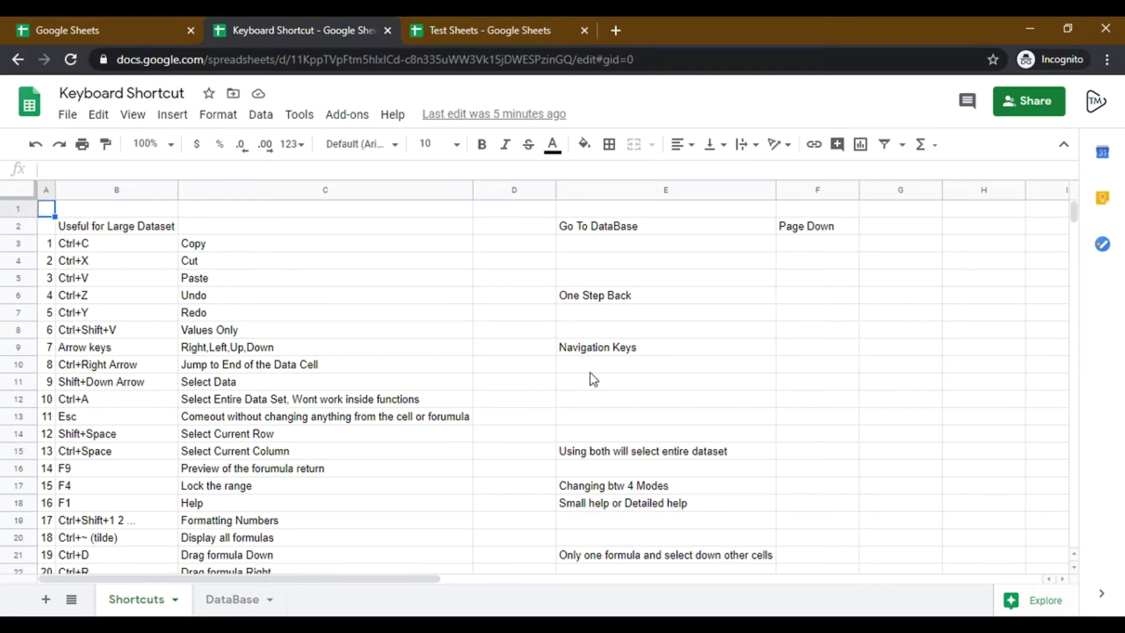
pyautogui.scroll(-2, 276, 385)
pyautogui.scroll(2, 276, 383)
pyautogui.scroll(-1, 120, 463)
pyautogui.click(47, 557)
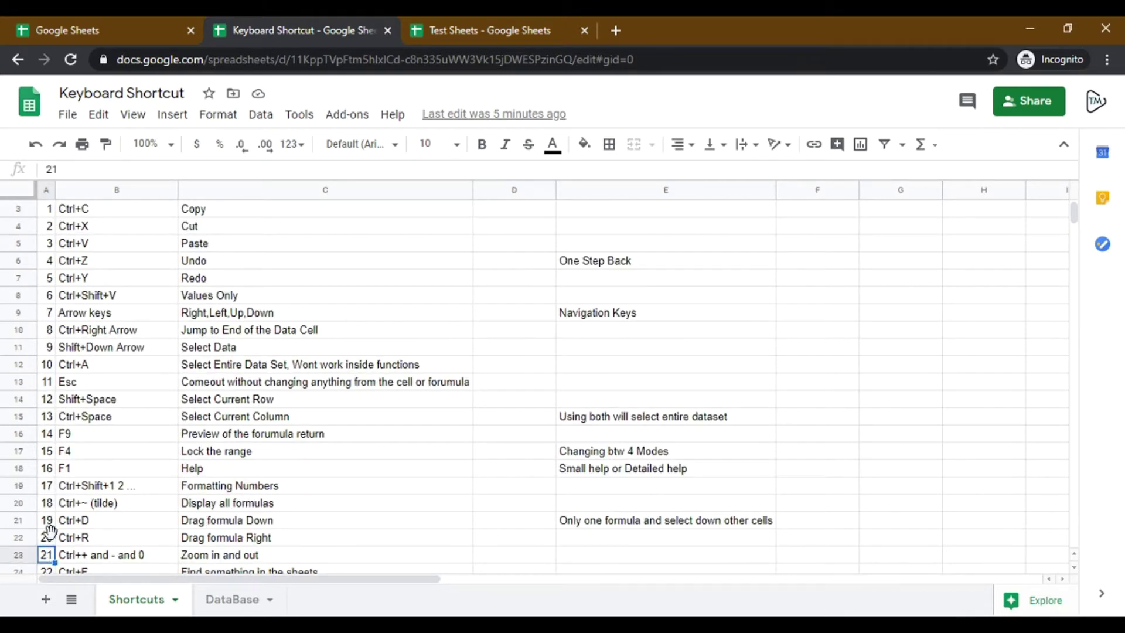
# - Copy a link to cell A23 of the Shortcuts sheet
pyautogui.rightClick(48, 555)
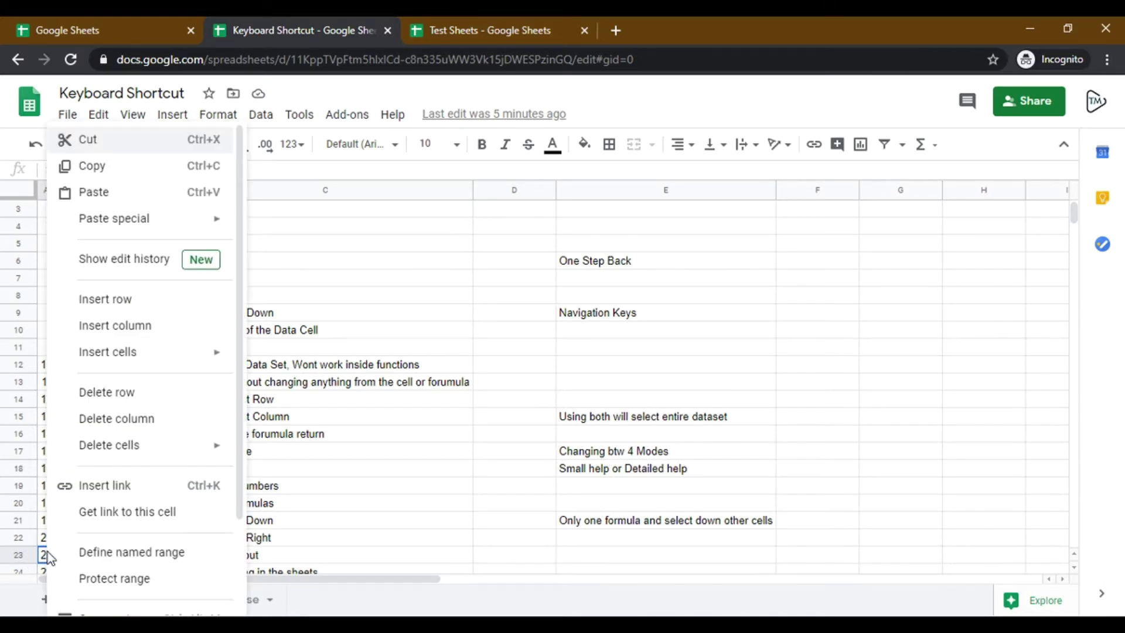
pyautogui.click(101, 515)
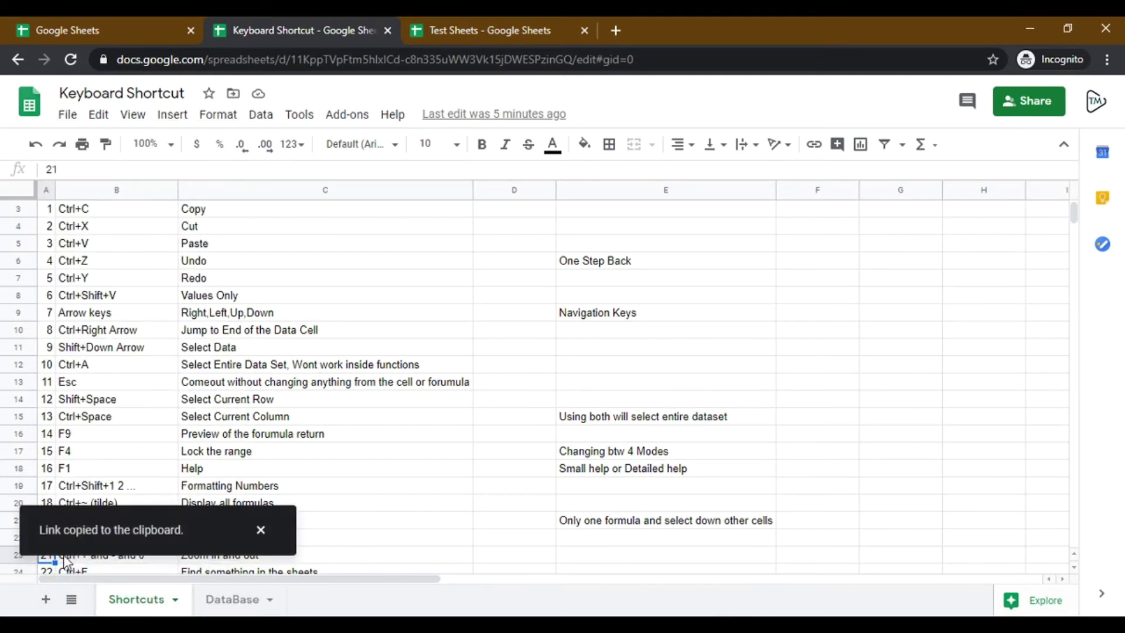
pyautogui.scroll(1, 83, 419)
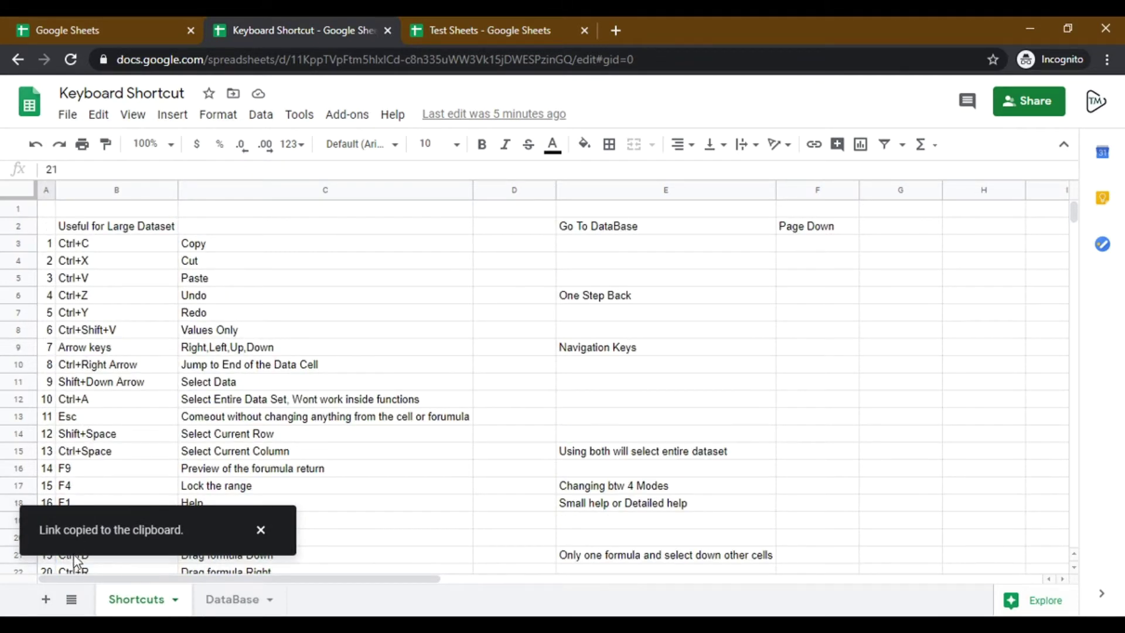
# - Link the Page Down text in F2 to cell A23 and follow it to row 23
pyautogui.click(813, 231)
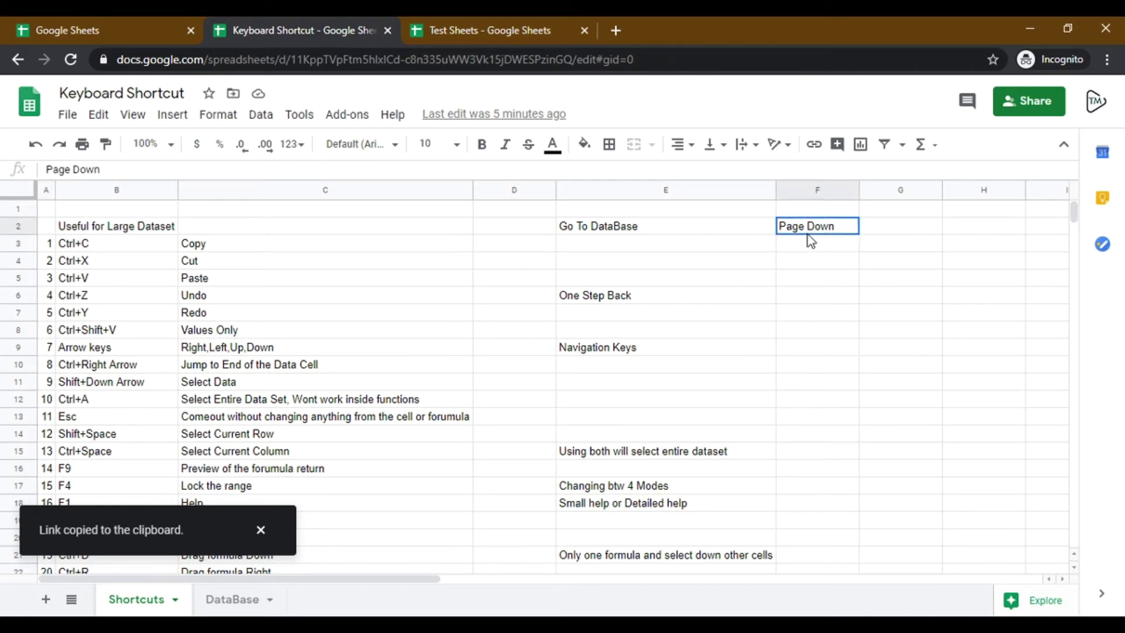
pyautogui.rightClick(813, 231)
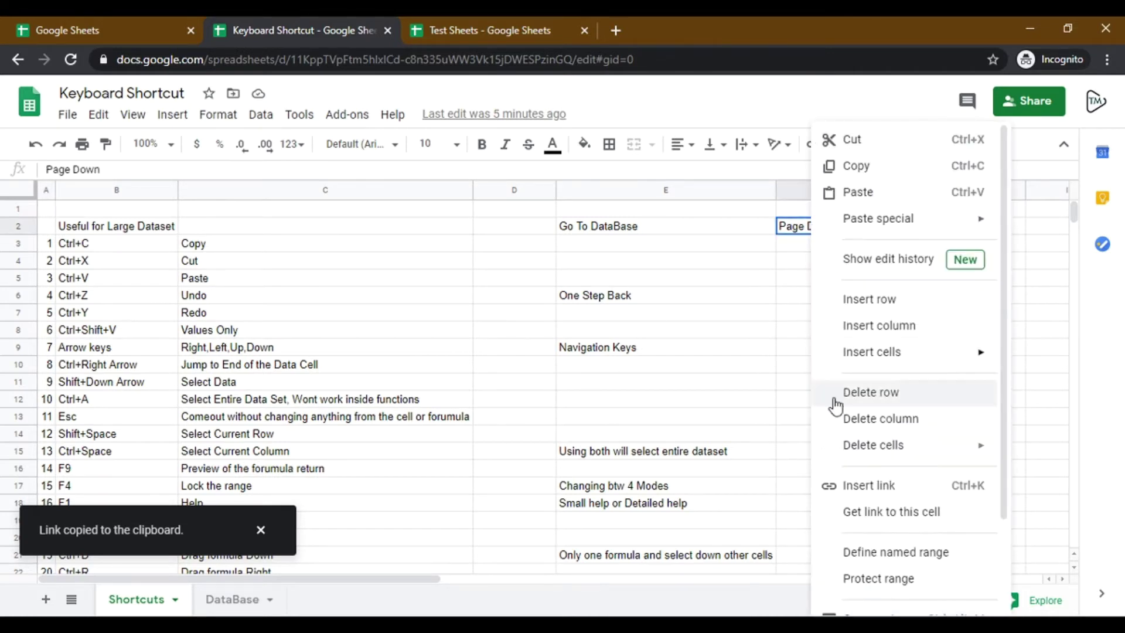
pyautogui.click(867, 488)
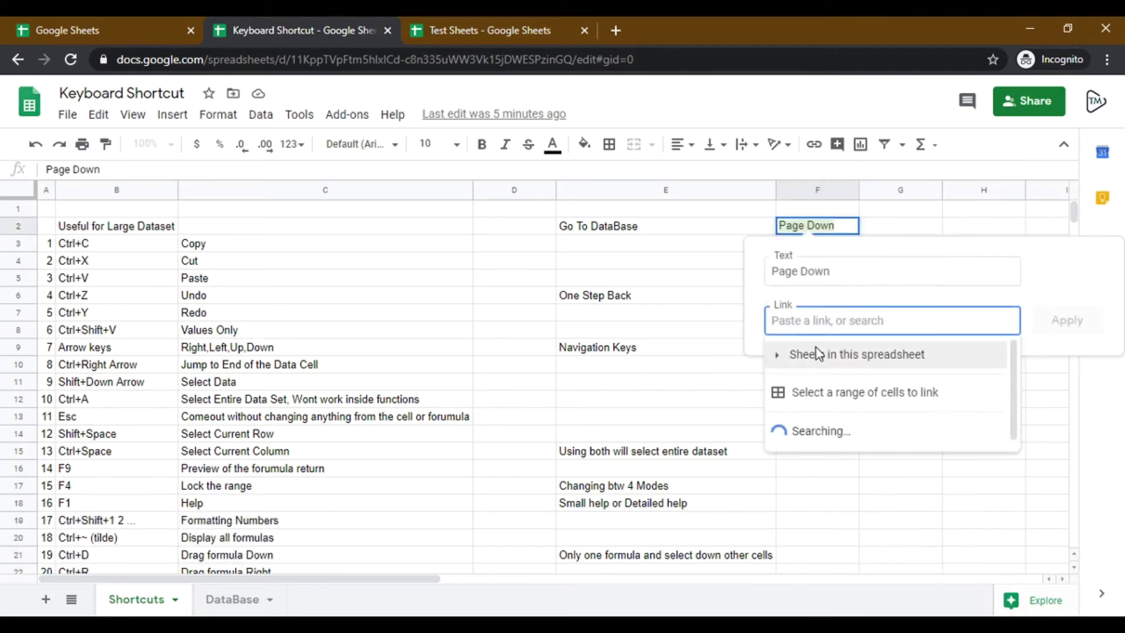
pyautogui.hotkey('ctrl', 'v')
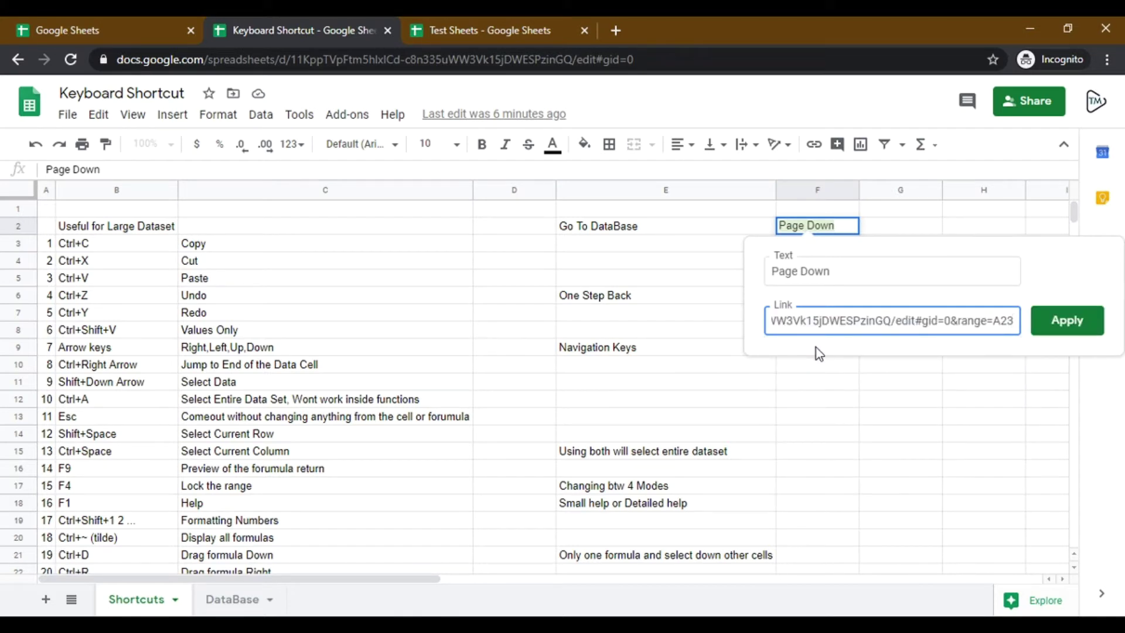
pyautogui.click(1073, 322)
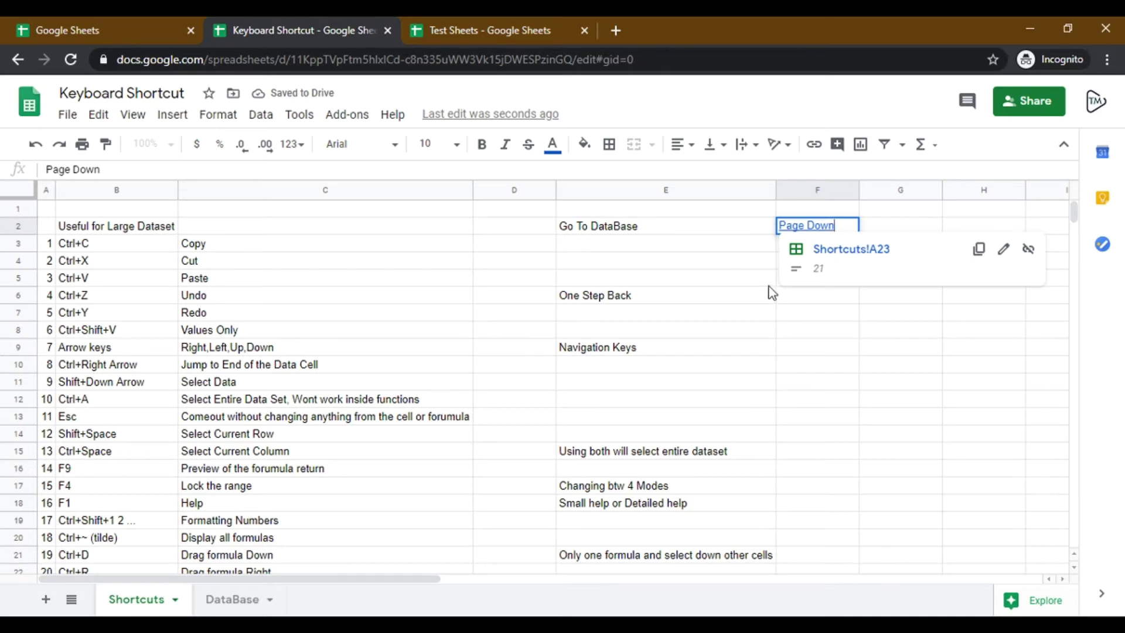
pyautogui.click(847, 252)
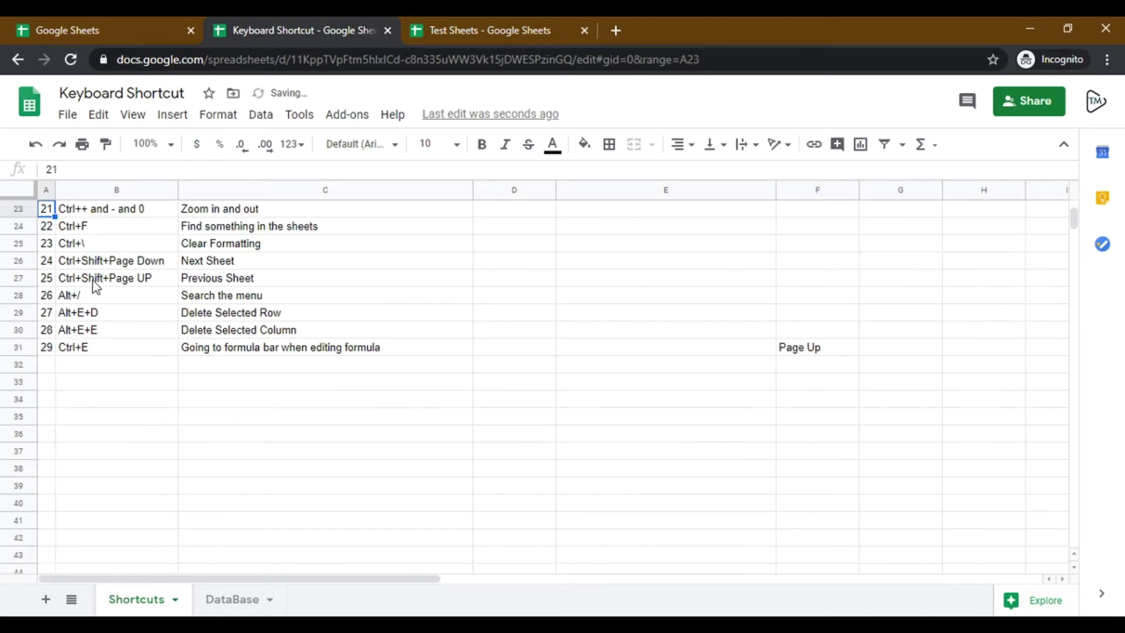
pyautogui.scroll(3, 658, 397)
pyautogui.scroll(5, 871, 284)
pyautogui.rightClick(796, 230)
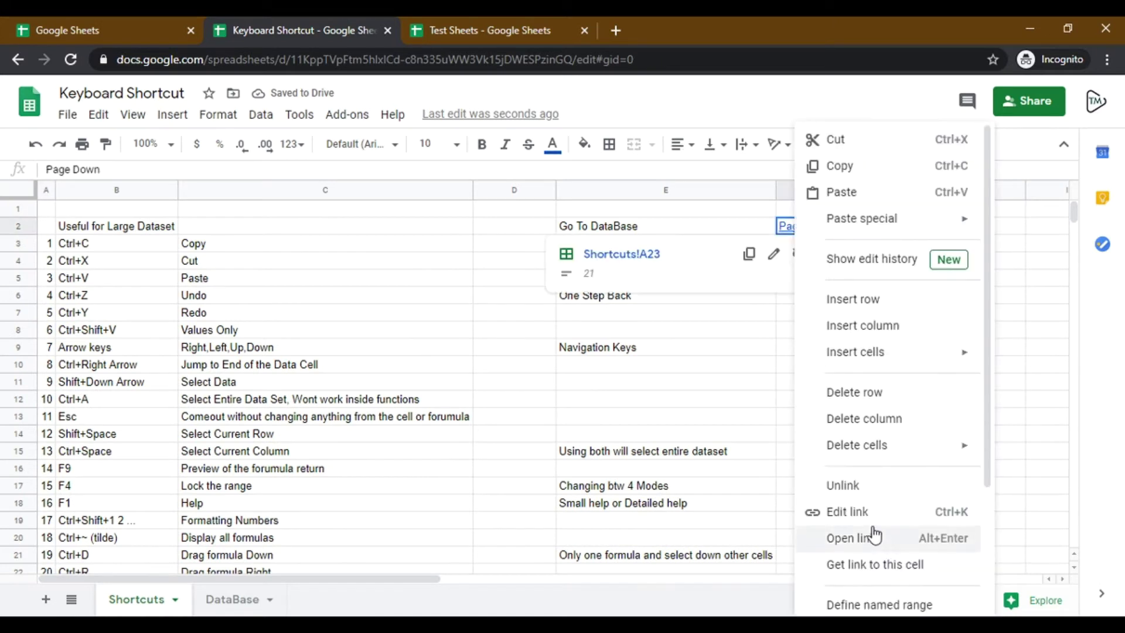
pyautogui.click(859, 511)
pyautogui.moveTo(850, 321); pyautogui.dragTo(896, 321)
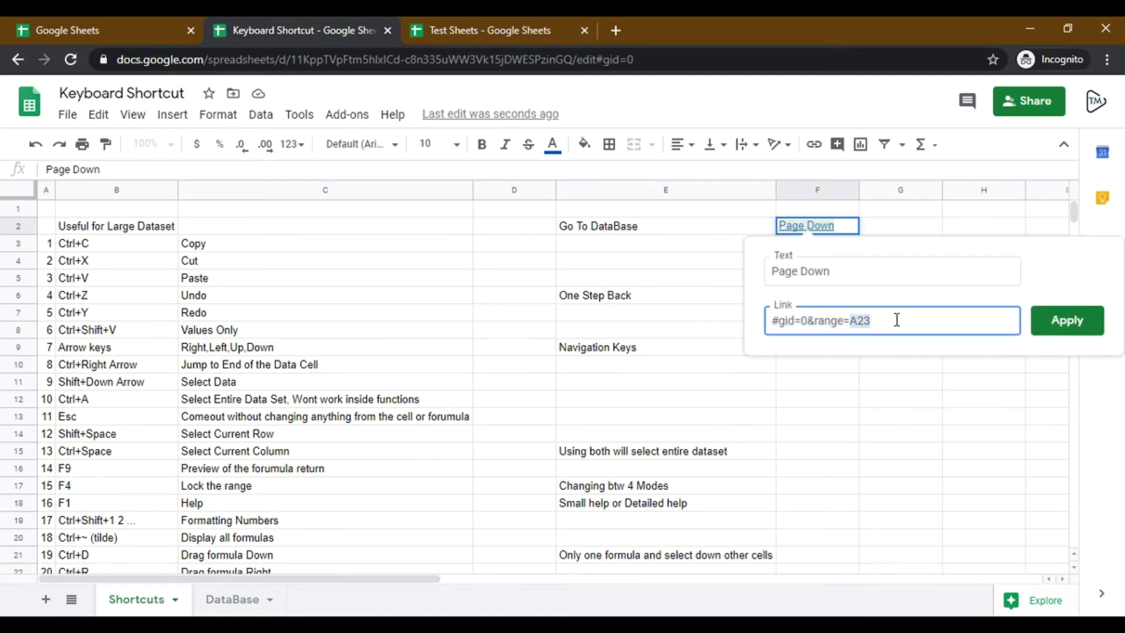
pyautogui.click(817, 399)
pyautogui.scroll(-4, 753, 322)
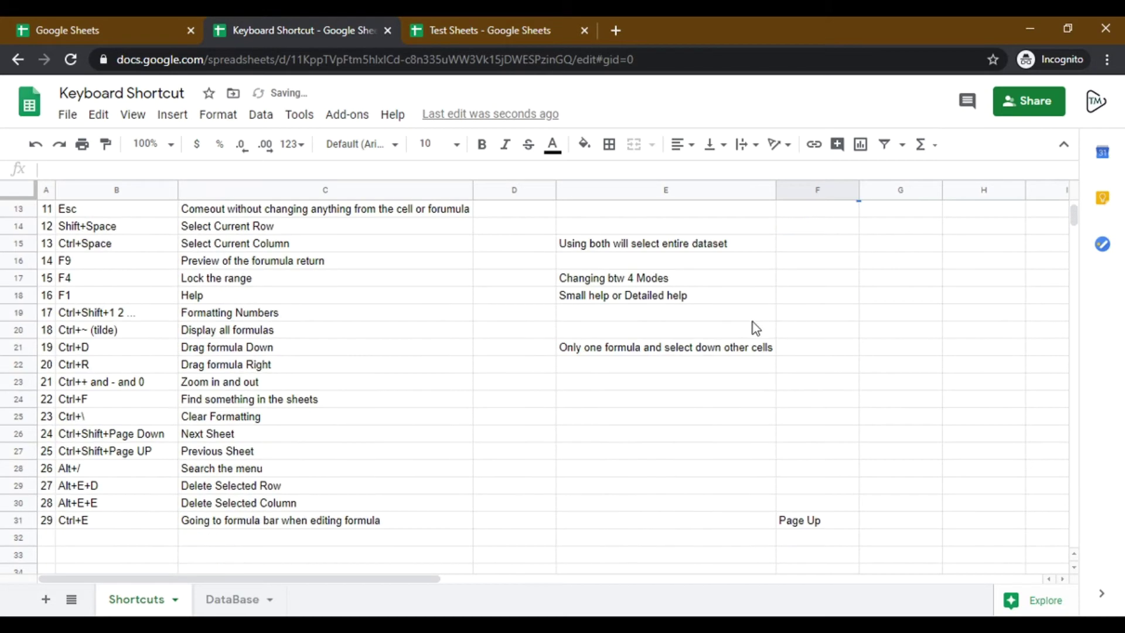
pyautogui.scroll(-2, 744, 410)
pyautogui.click(820, 436)
pyautogui.scroll(1, 312, 403)
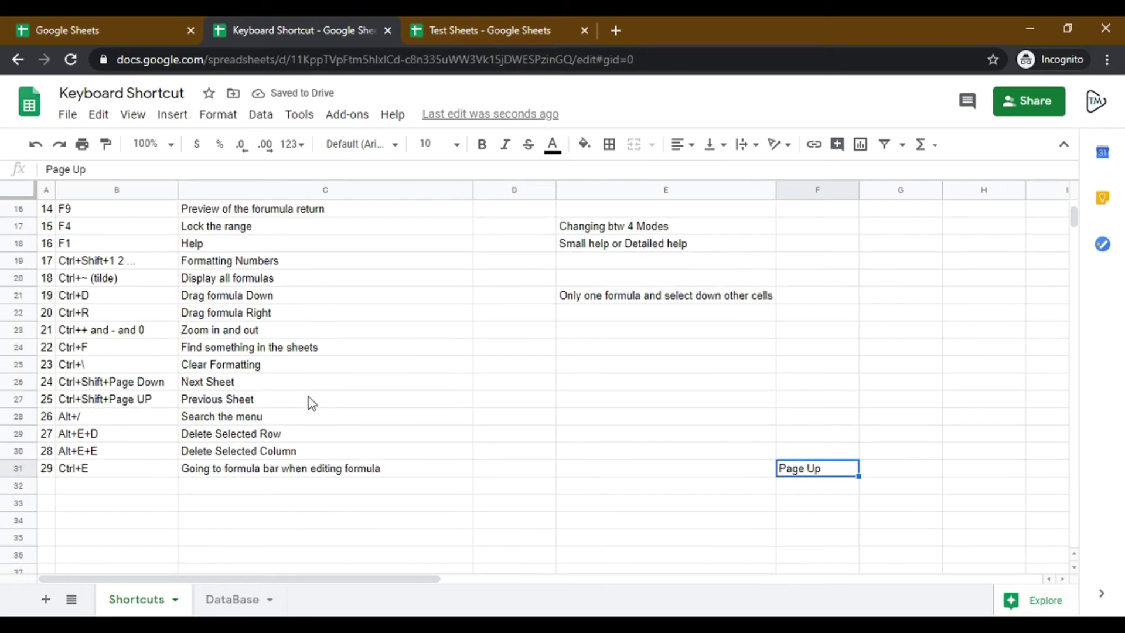
pyautogui.scroll(5, 287, 393)
pyautogui.click(46, 210)
pyautogui.rightClick(47, 210)
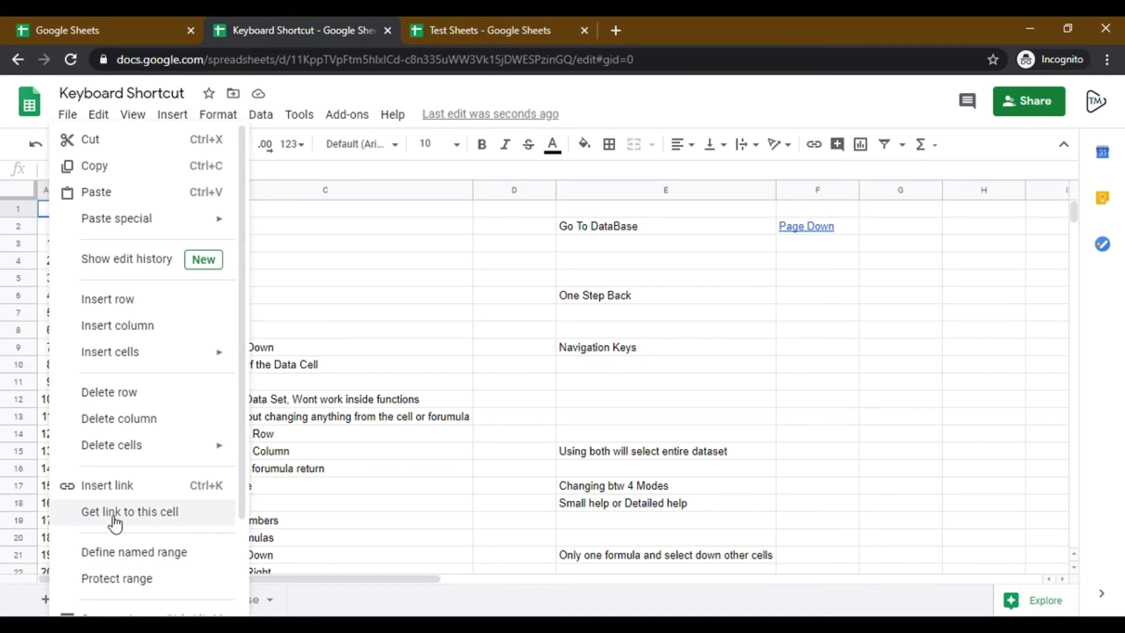
# - Link the Page Up text in F31 to cell A1 using Ctrl+K
pyautogui.click(115, 514)
pyautogui.hotkey('ctrl', 'End')
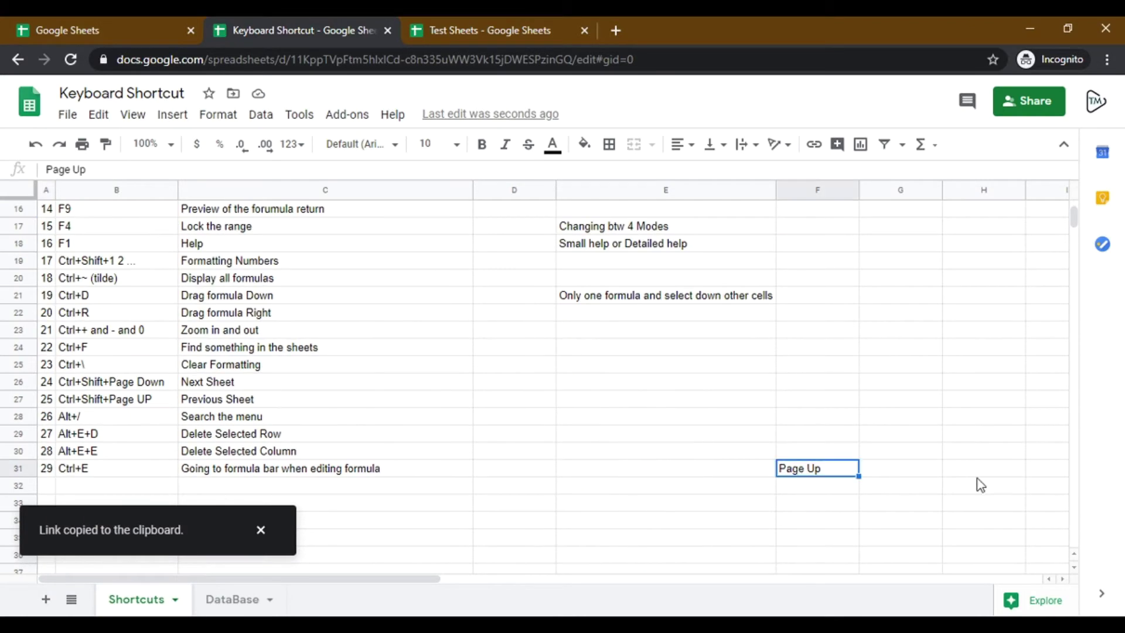
pyautogui.hotkey('ctrl', 'k')
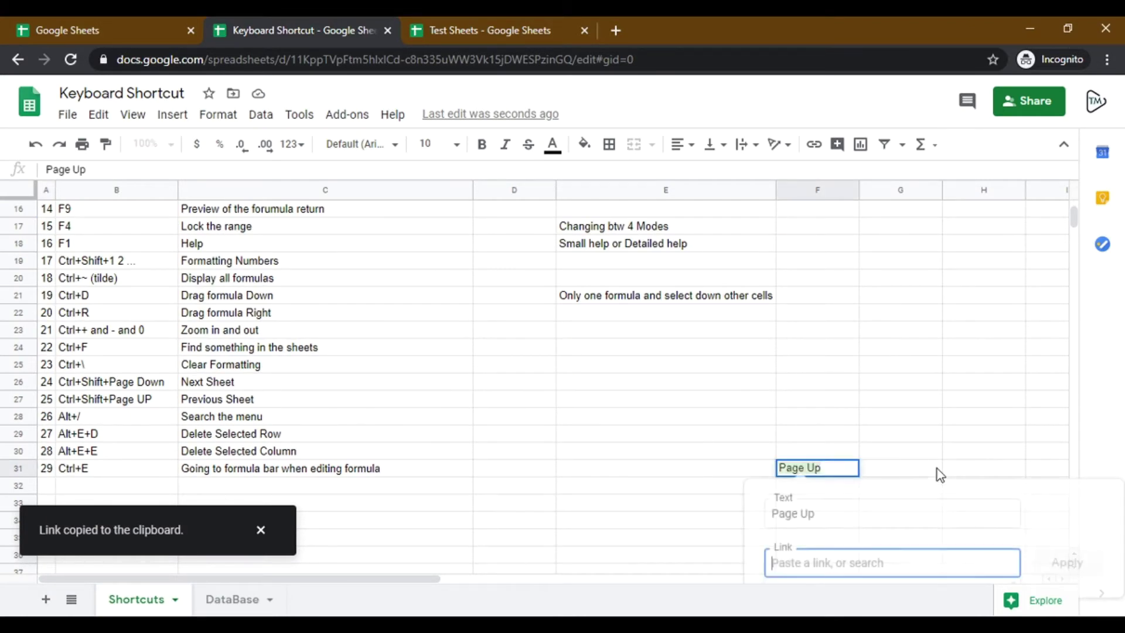
pyautogui.hotkey('ctrl', 'v')
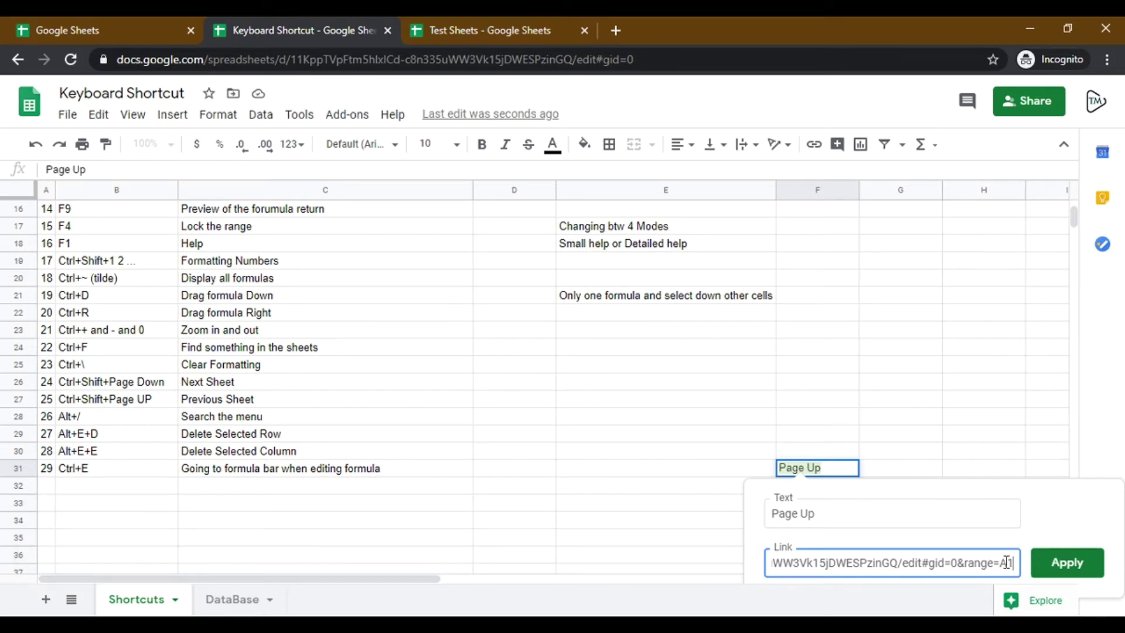
pyautogui.click(1064, 566)
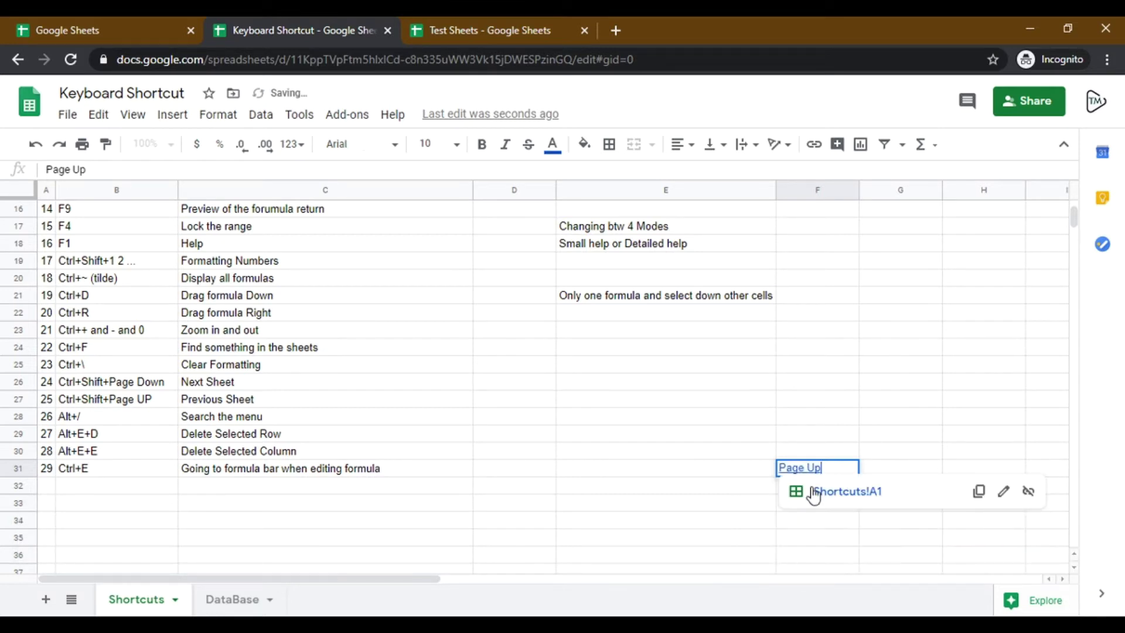
# - Follow the Page Up link back to A1, then return to Test Sheets
pyautogui.click(830, 492)
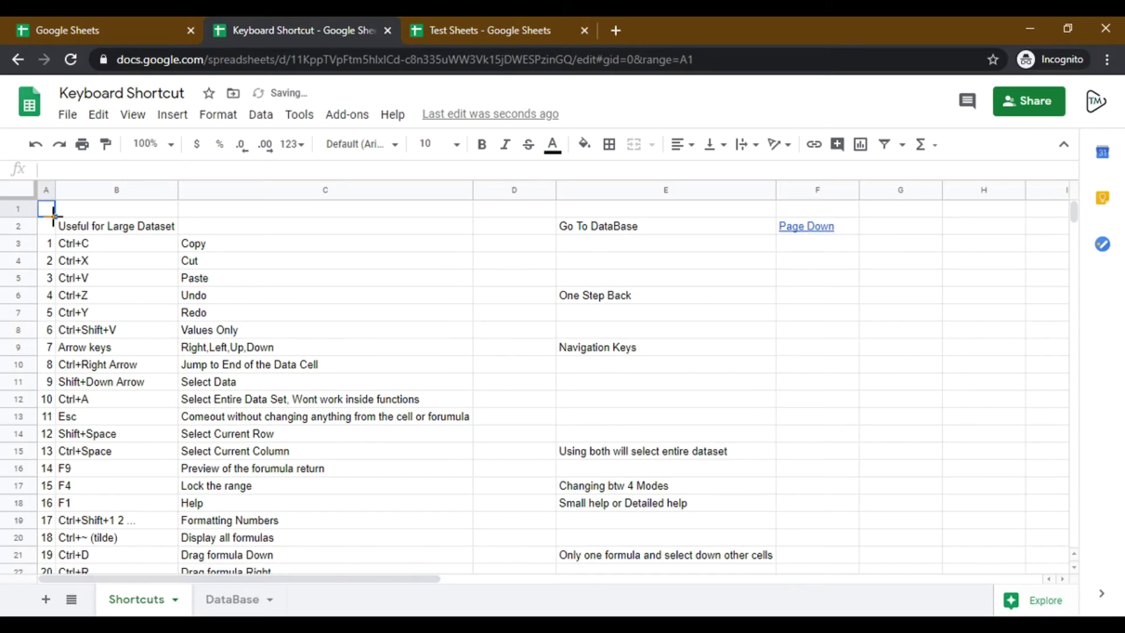
pyautogui.scroll(-4, 725, 436)
pyautogui.scroll(4, 410, 488)
pyautogui.click(470, 29)
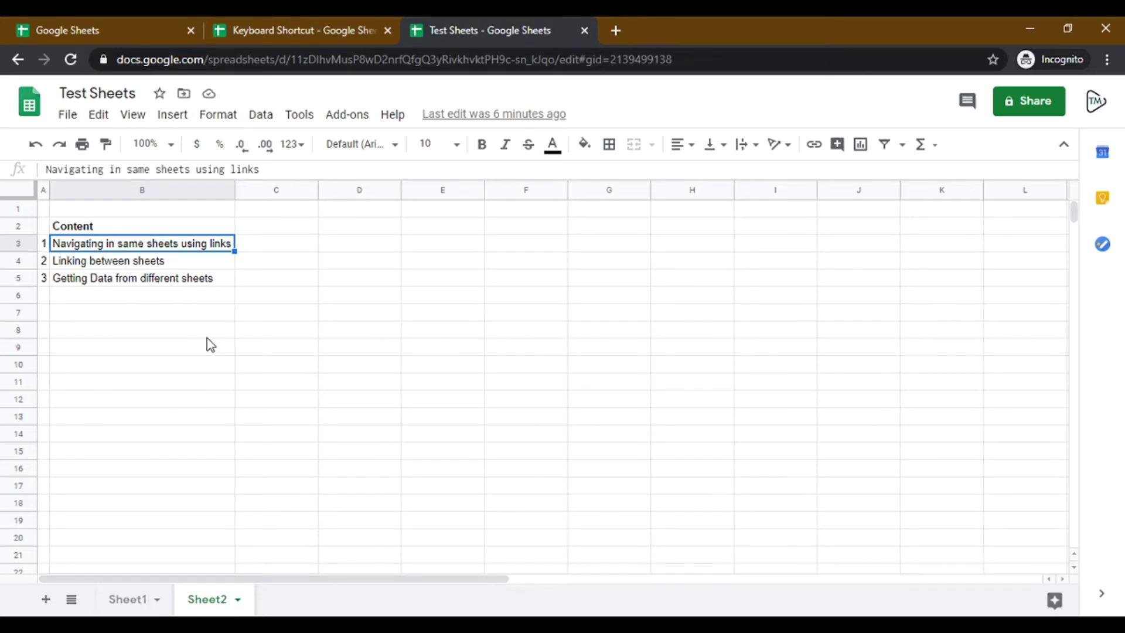
pyautogui.click(277, 29)
pyautogui.scroll(-5, 422, 548)
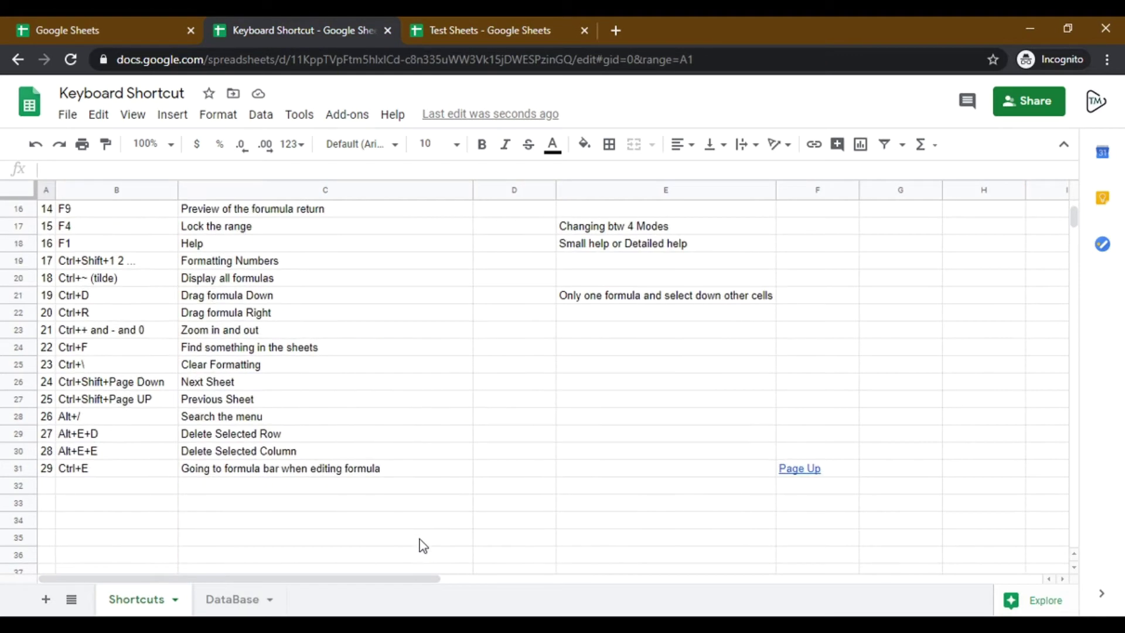
pyautogui.scroll(-5, 410, 527)
pyautogui.click(372, 488)
pyautogui.scroll(4, 395, 485)
pyautogui.scroll(7, 446, 445)
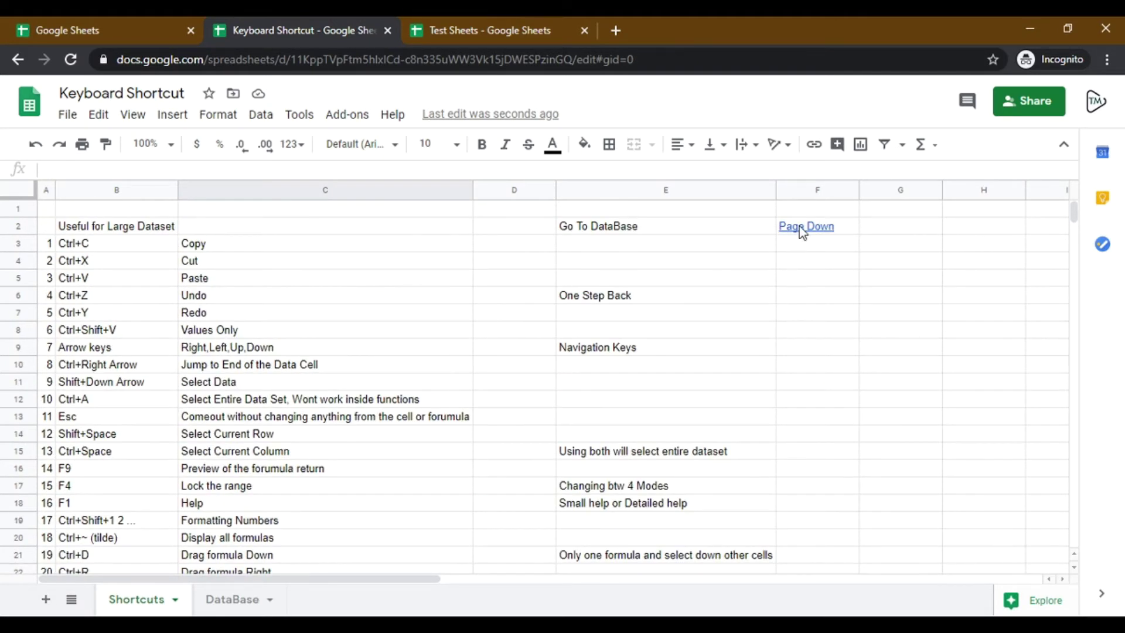
pyautogui.moveTo(806, 226)
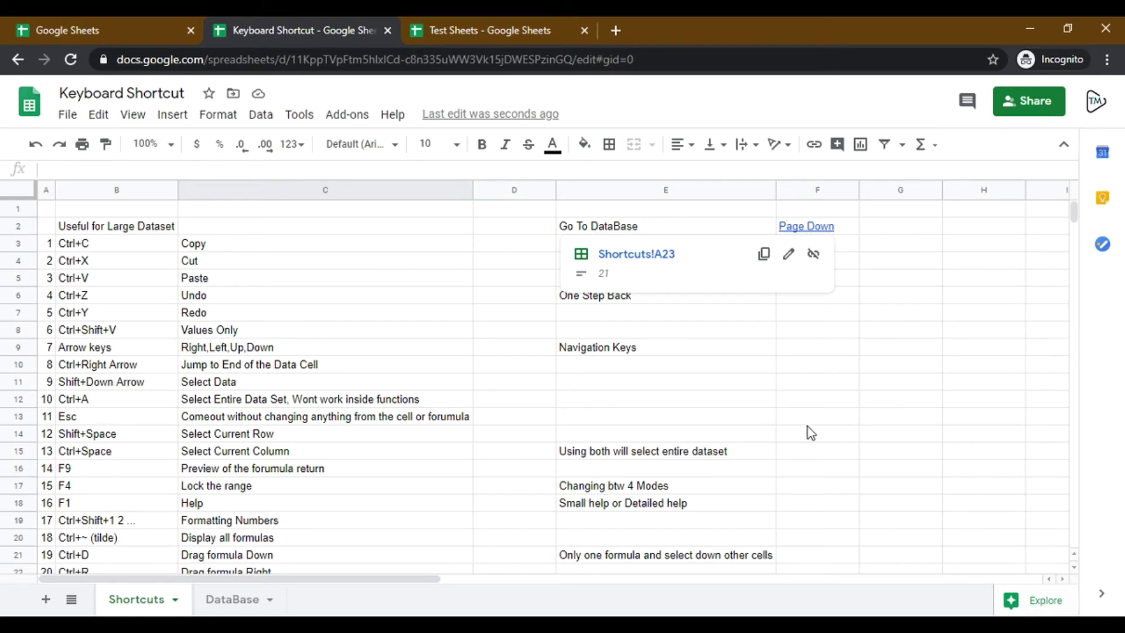
pyautogui.scroll(-5, 810, 432)
pyautogui.scroll(5, 807, 433)
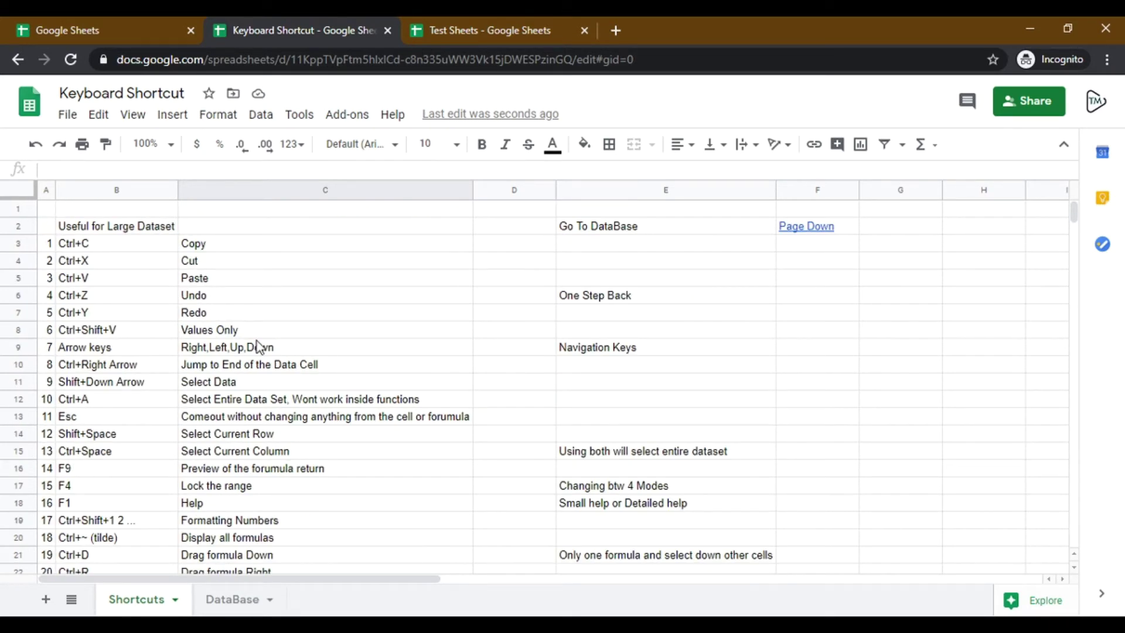
pyautogui.scroll(-4, 256, 530)
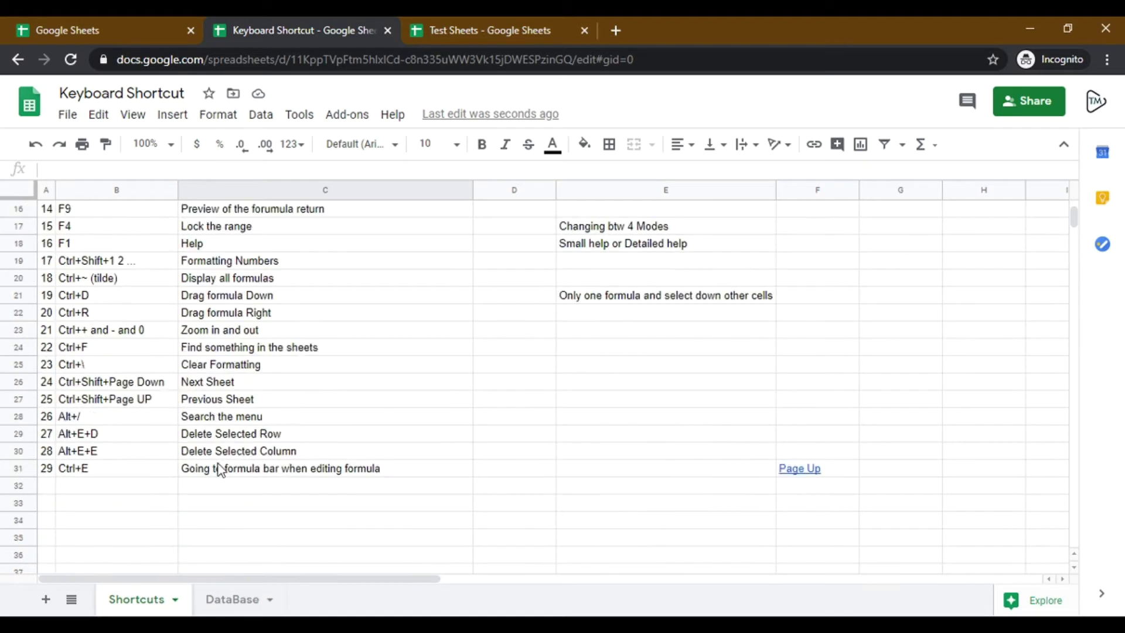
pyautogui.scroll(-2, 252, 469)
pyautogui.scroll(5, 268, 479)
pyautogui.scroll(1, 269, 445)
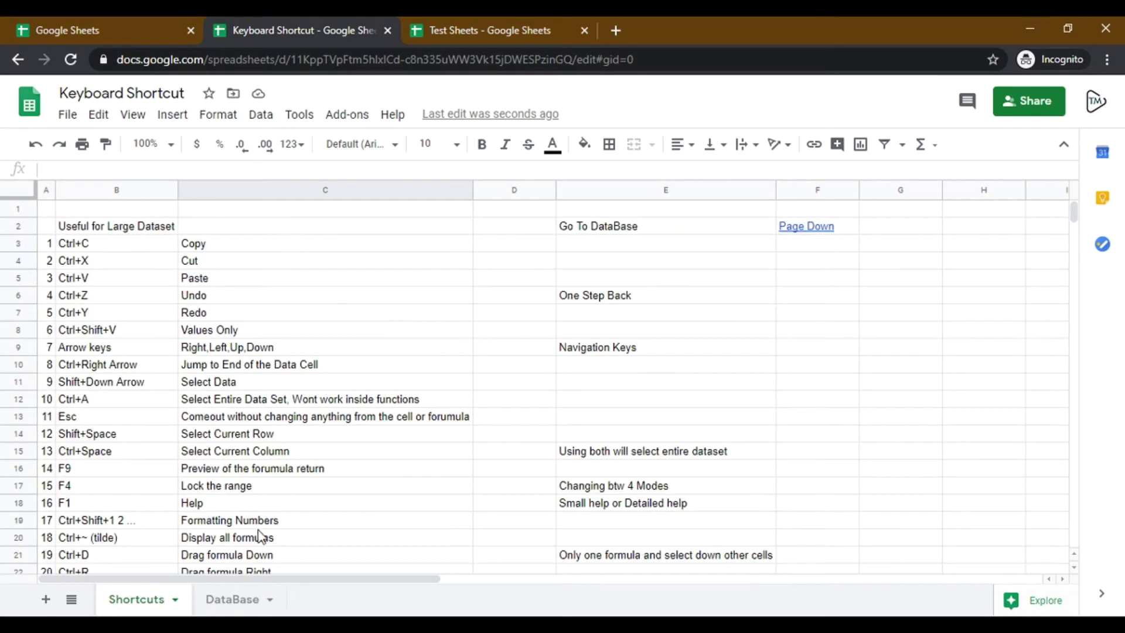
pyautogui.moveTo(301, 578)
pyautogui.mouseDown()
pyautogui.moveTo(1039, 537)
pyautogui.moveTo(328, 506)
pyautogui.mouseUp()
pyautogui.moveTo(421, 579)
pyautogui.mouseDown()
pyautogui.moveTo(950, 568)
pyautogui.moveTo(427, 563)
pyautogui.mouseUp()
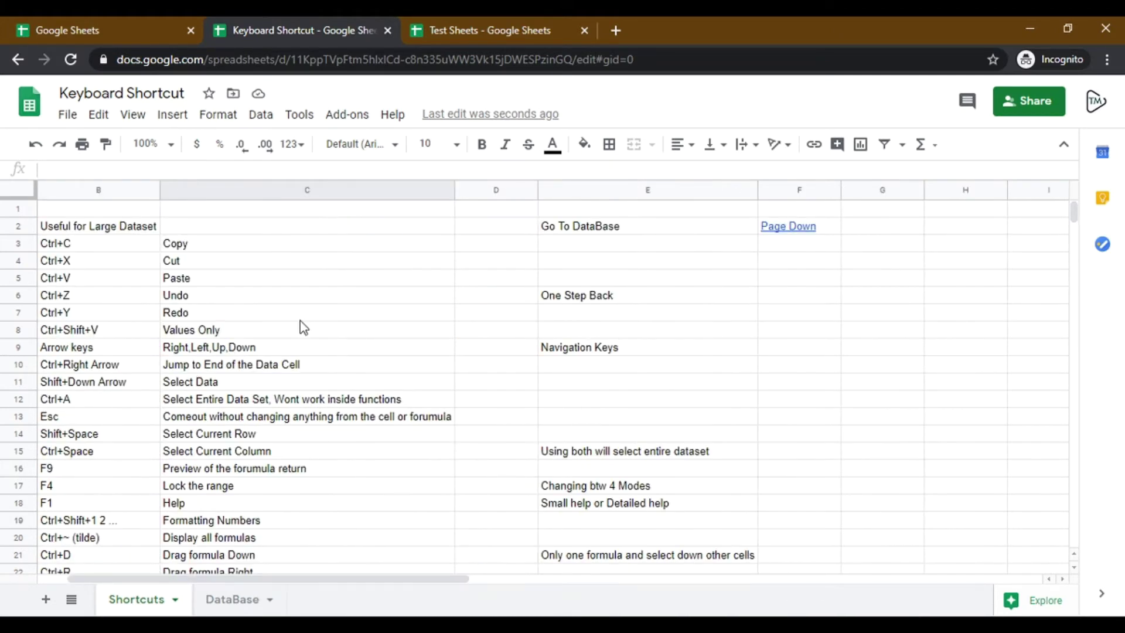
pyautogui.click(106, 212)
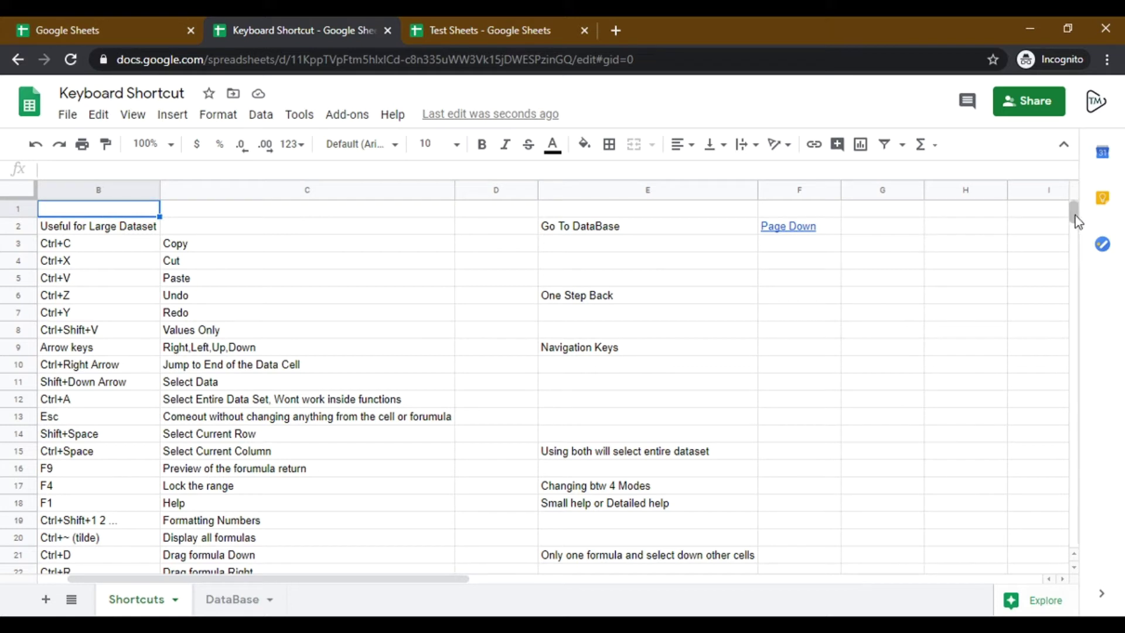
pyautogui.click(202, 213)
pyautogui.click(513, 213)
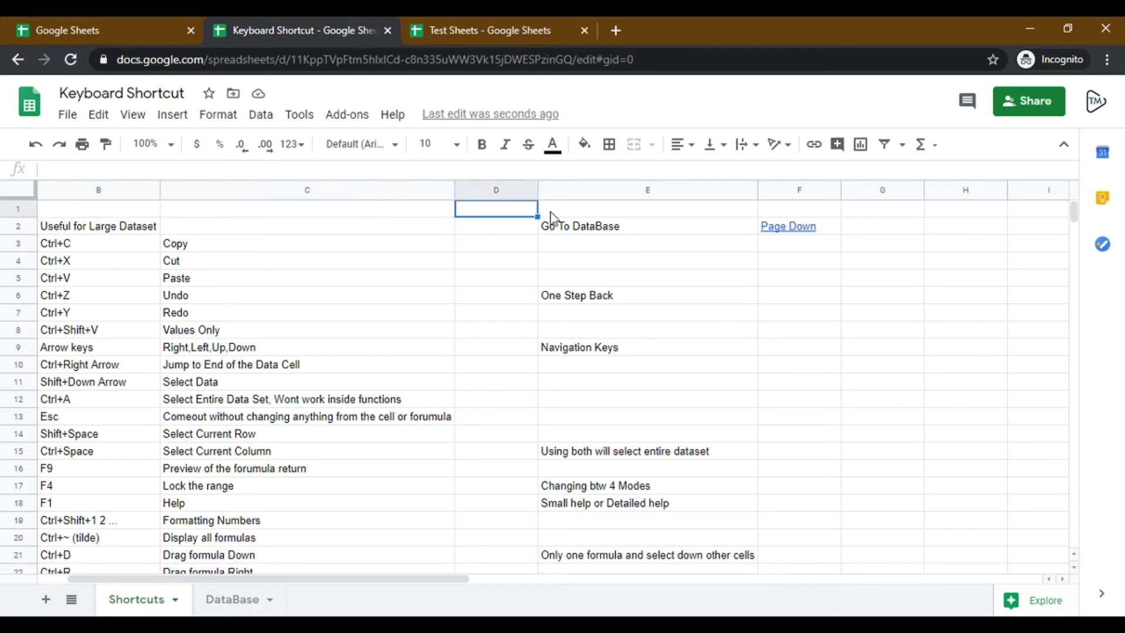
pyautogui.click(616, 212)
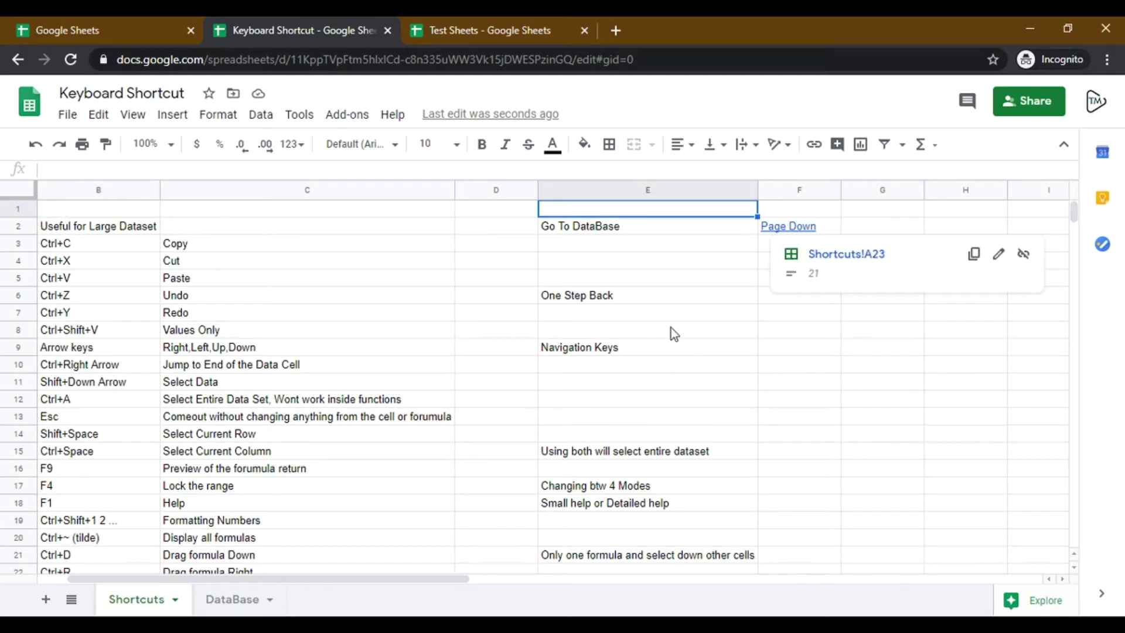
pyautogui.click(54, 213)
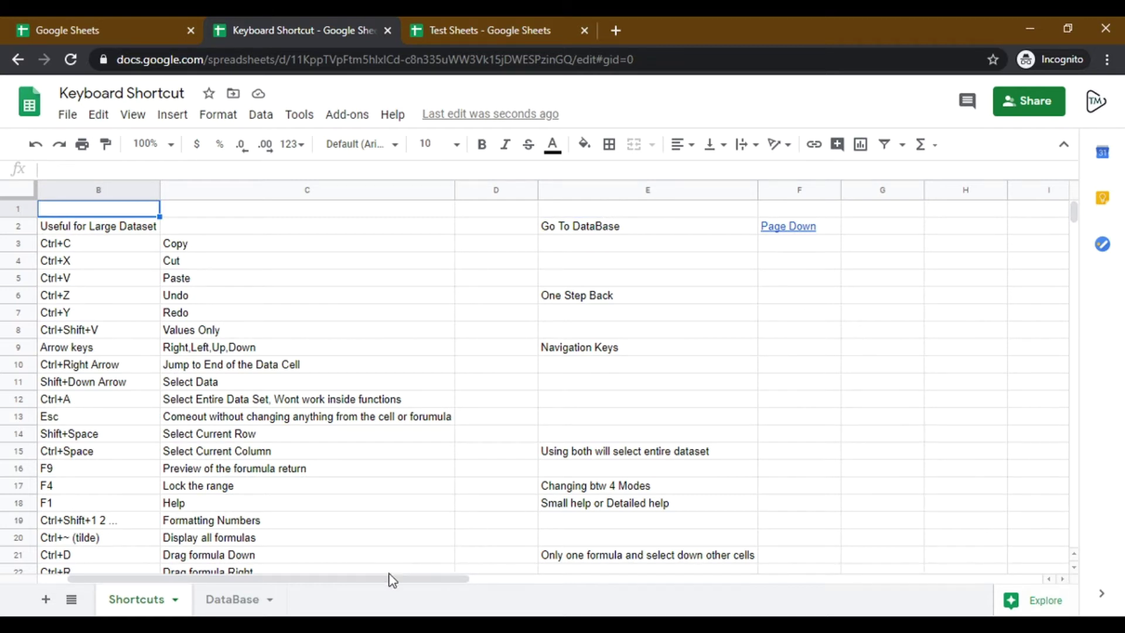
pyautogui.moveTo(329, 579); pyautogui.dragTo(300, 579)
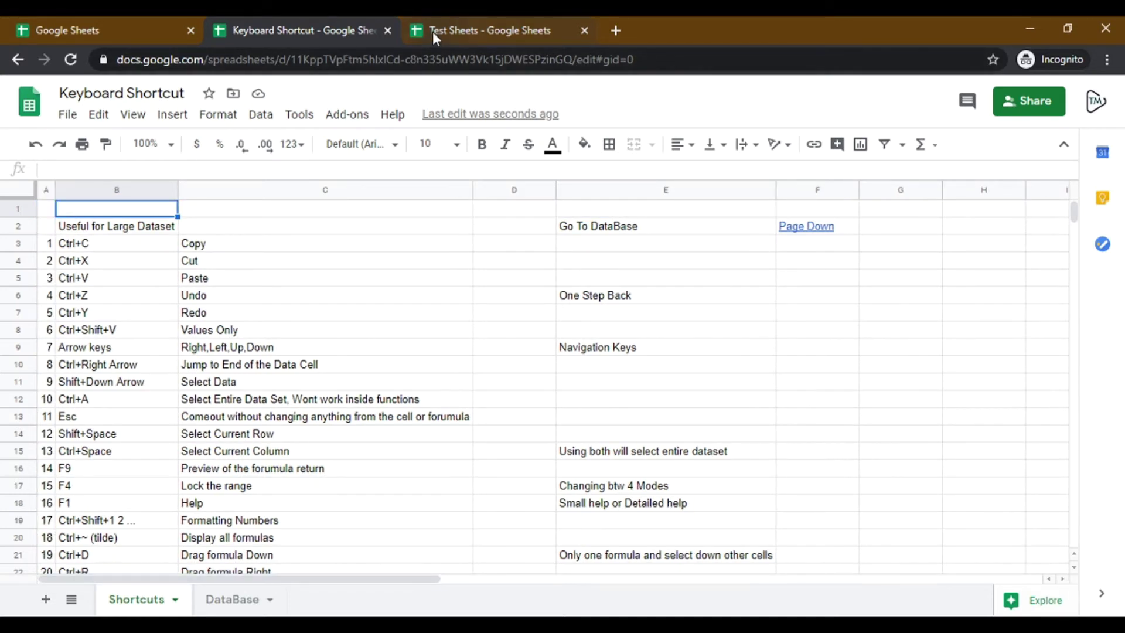
pyautogui.click(433, 32)
pyautogui.click(111, 259)
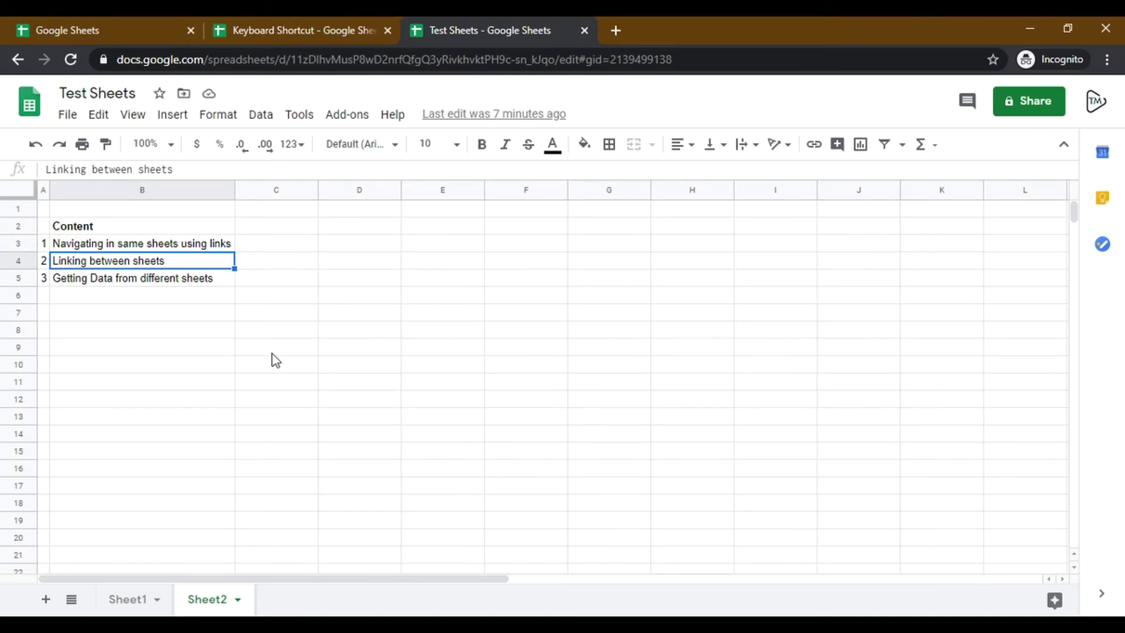
pyautogui.click(262, 30)
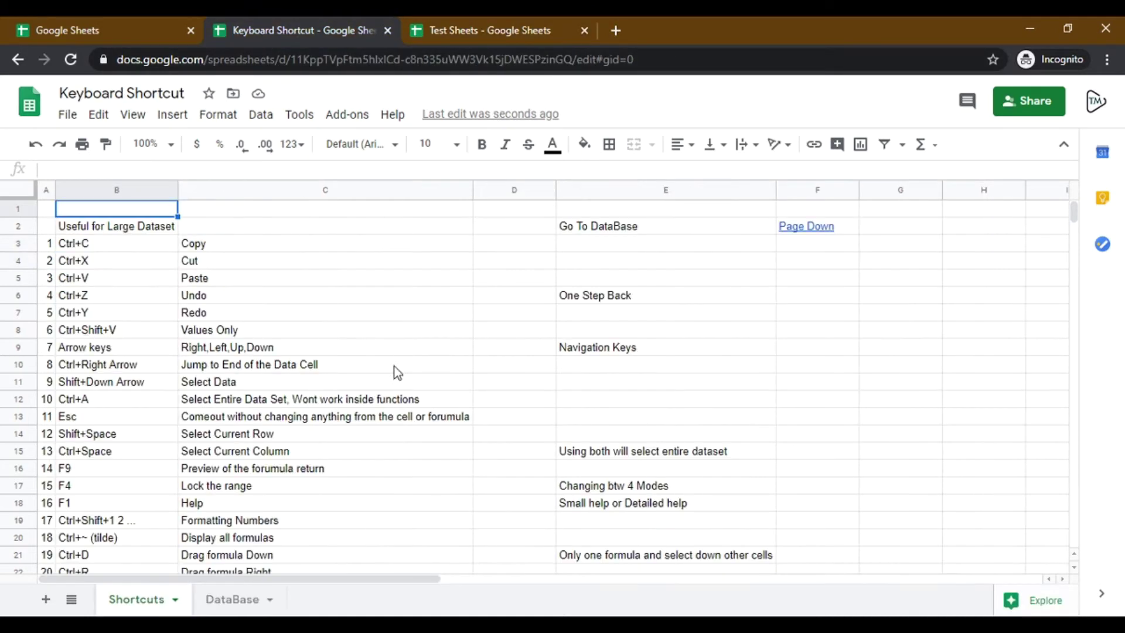
pyautogui.click(223, 600)
pyautogui.click(138, 600)
# - Copy a link to cell A1 of the DataBase sheet
pyautogui.click(234, 600)
pyautogui.click(46, 222)
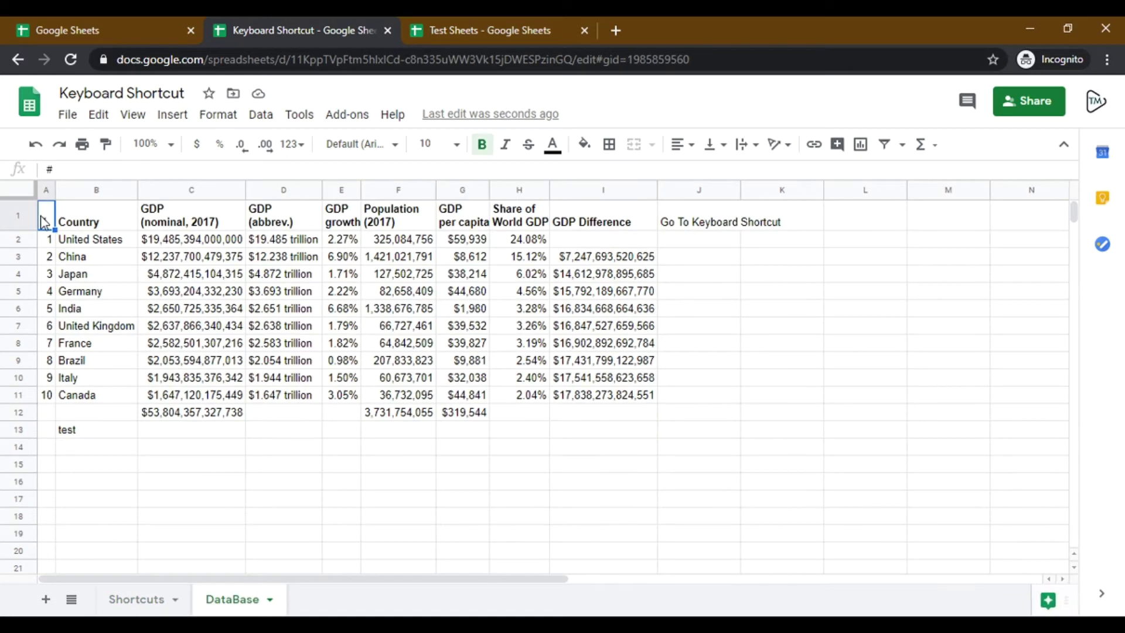
pyautogui.rightClick(45, 222)
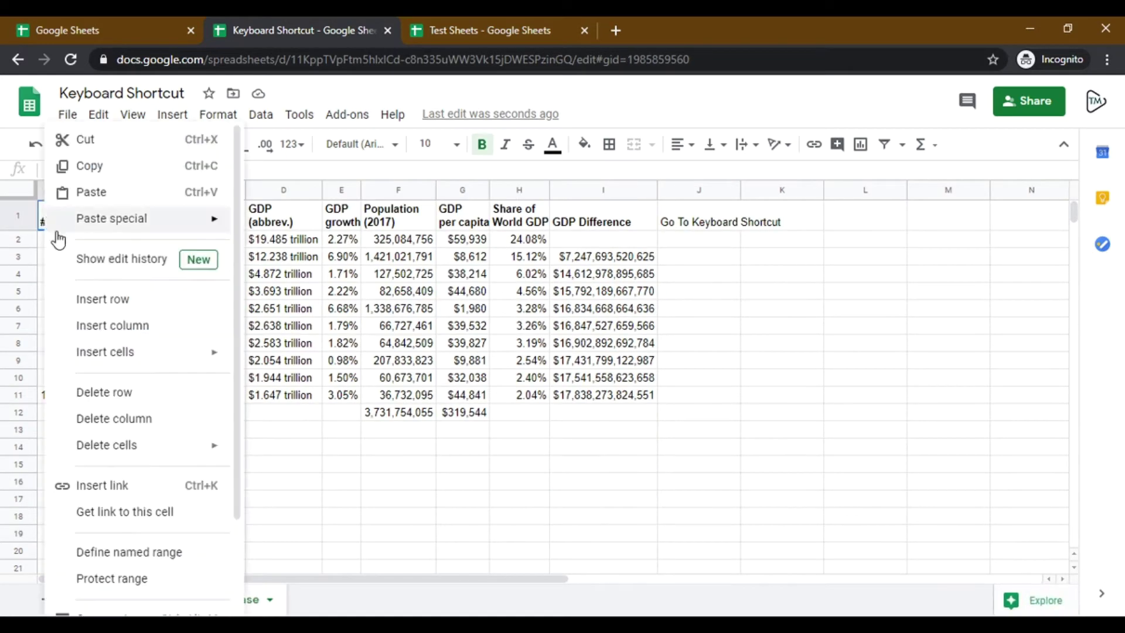
pyautogui.click(122, 514)
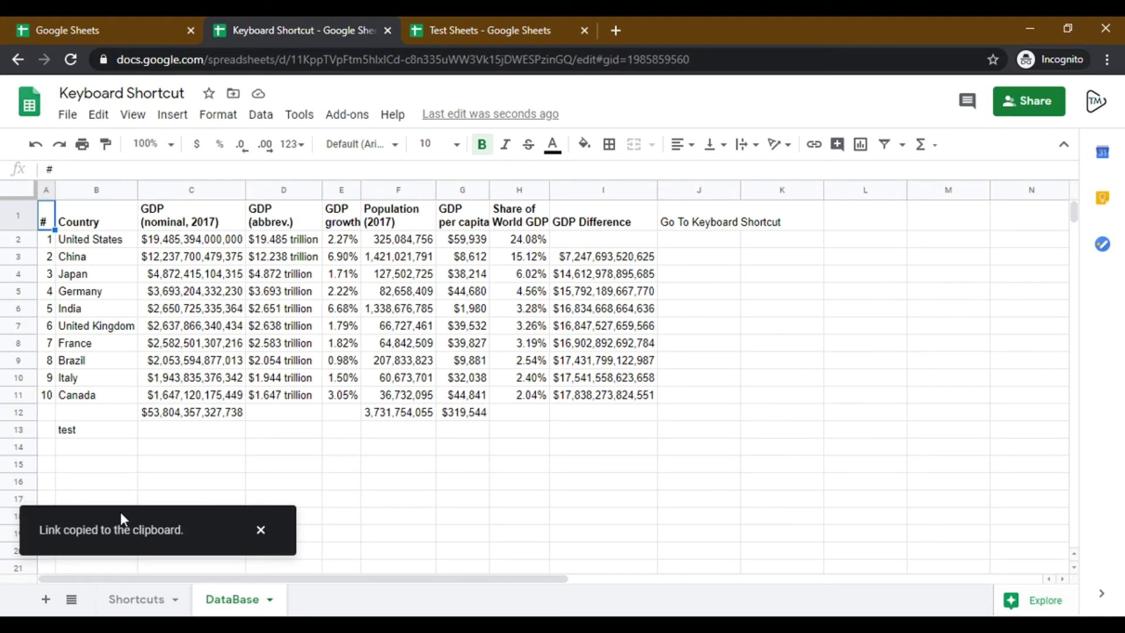
# - Link 'Go To DataBase' in Shortcuts E2 to DataBase!A1 and follow the link
pyautogui.click(123, 599)
pyautogui.click(608, 231)
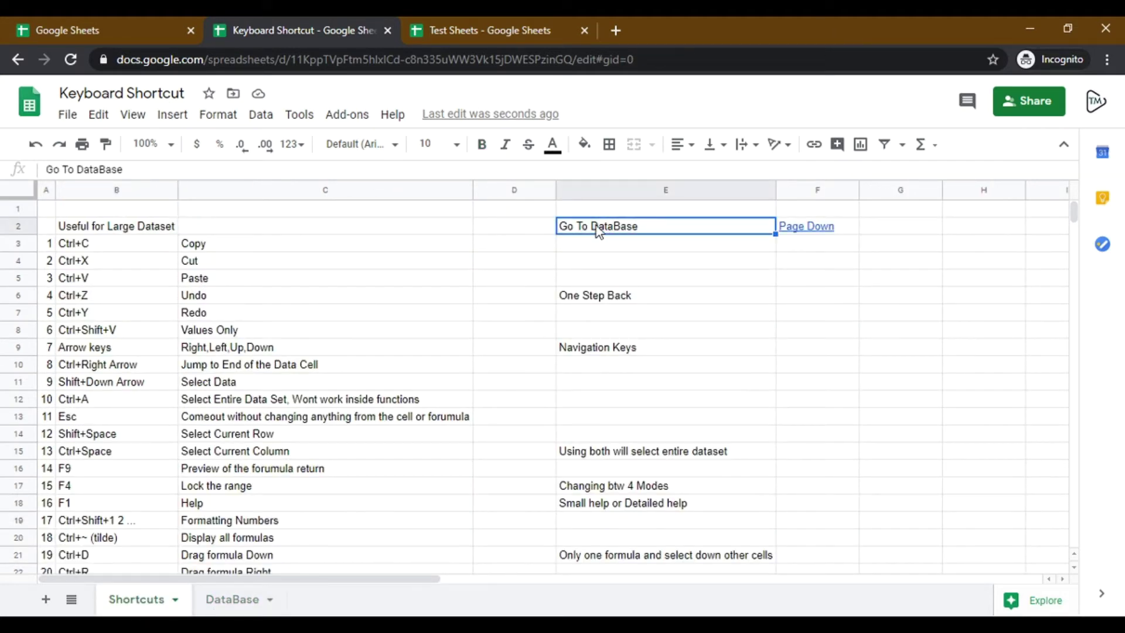
pyautogui.rightClick(598, 230)
pyautogui.click(704, 485)
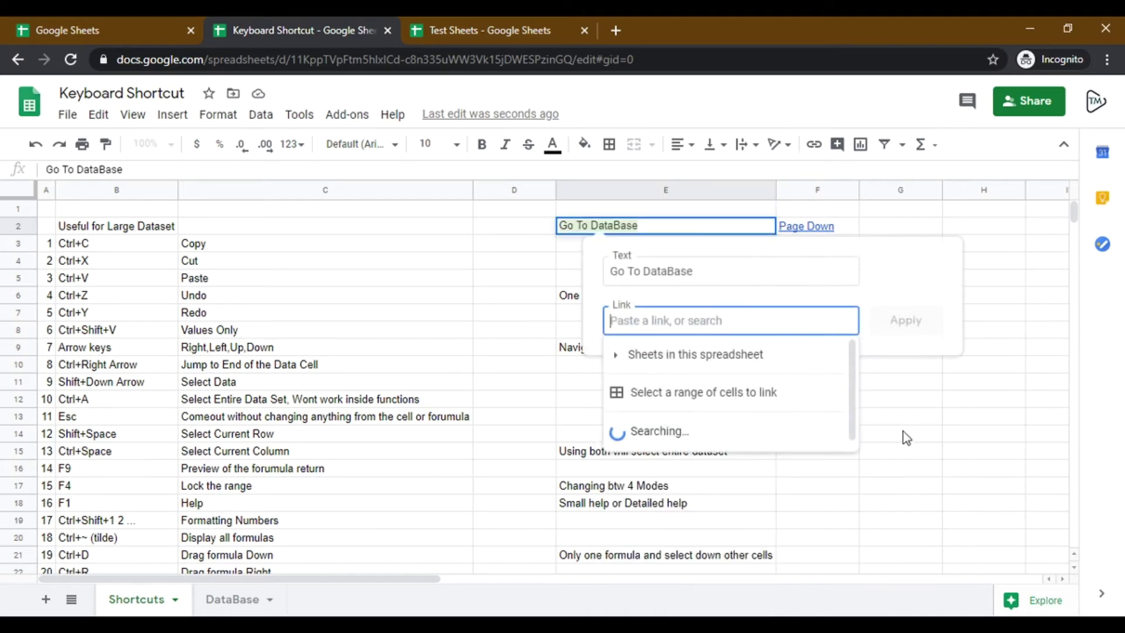
pyautogui.hotkey('ctrl', 'v')
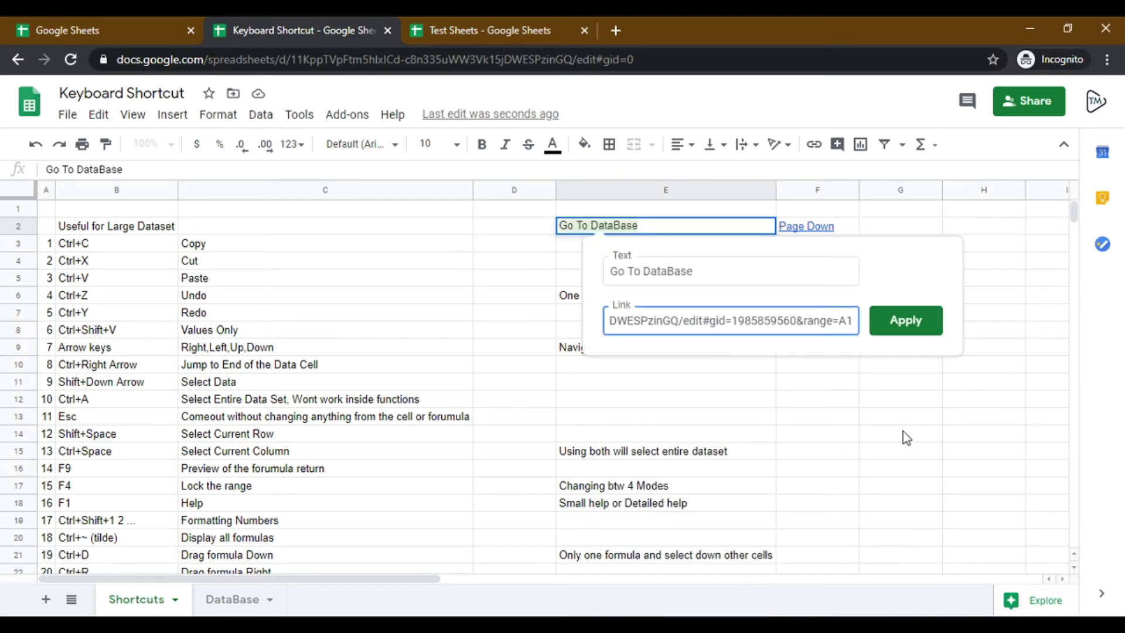
pyautogui.click(920, 328)
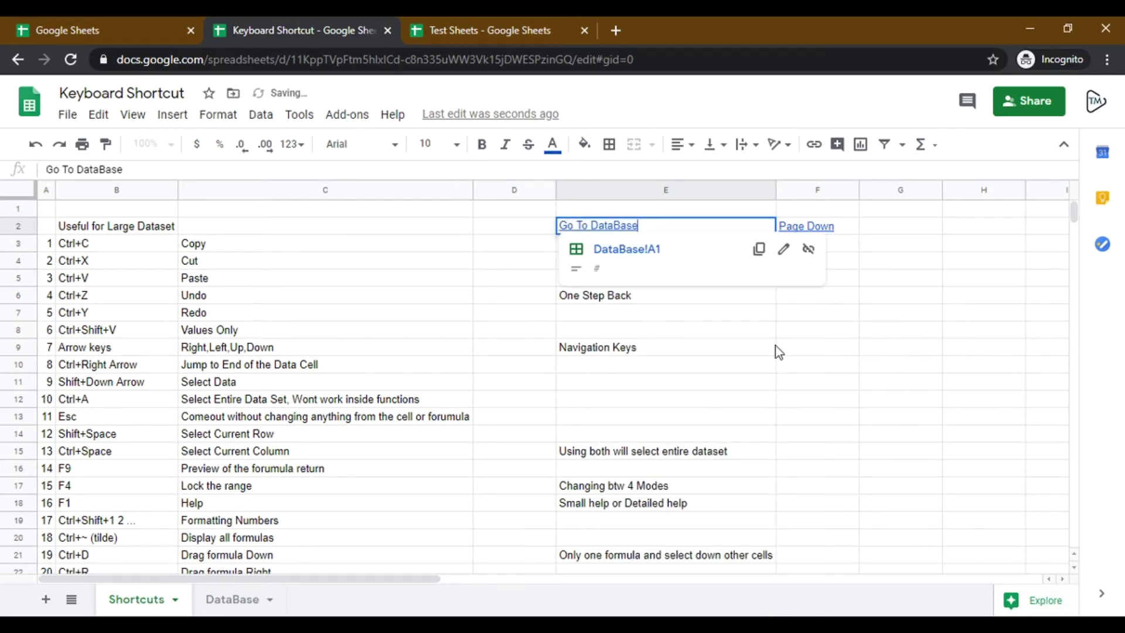
pyautogui.click(736, 346)
pyautogui.click(622, 229)
pyautogui.click(630, 251)
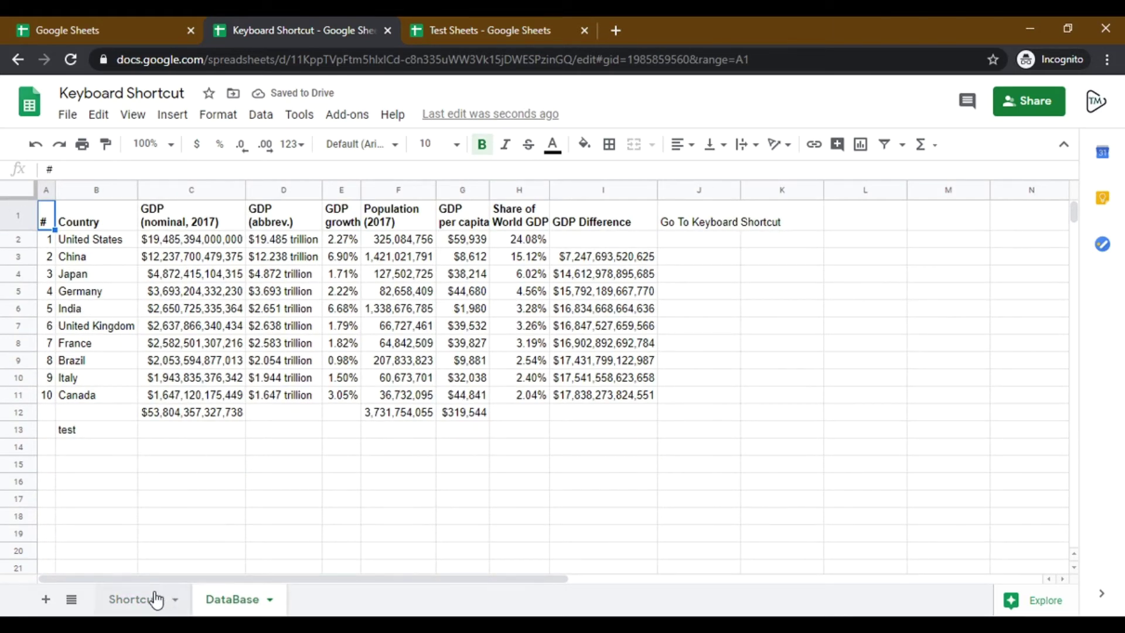
# - Copy a link to cell A1 of the Shortcuts sheet
pyautogui.click(713, 222)
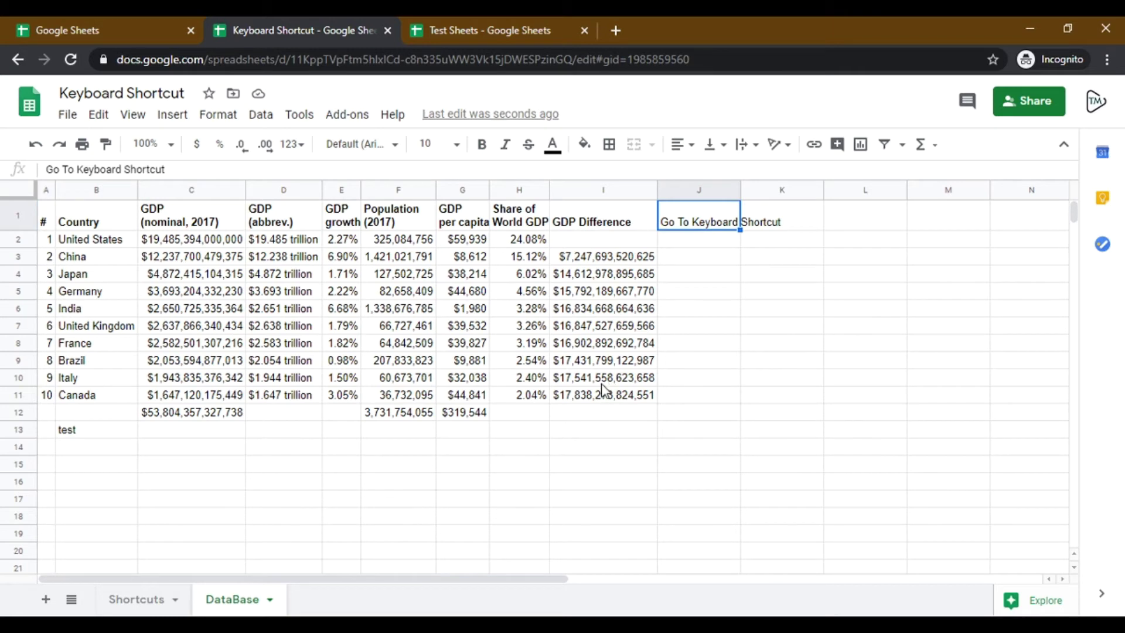
pyautogui.click(142, 604)
pyautogui.rightClick(44, 210)
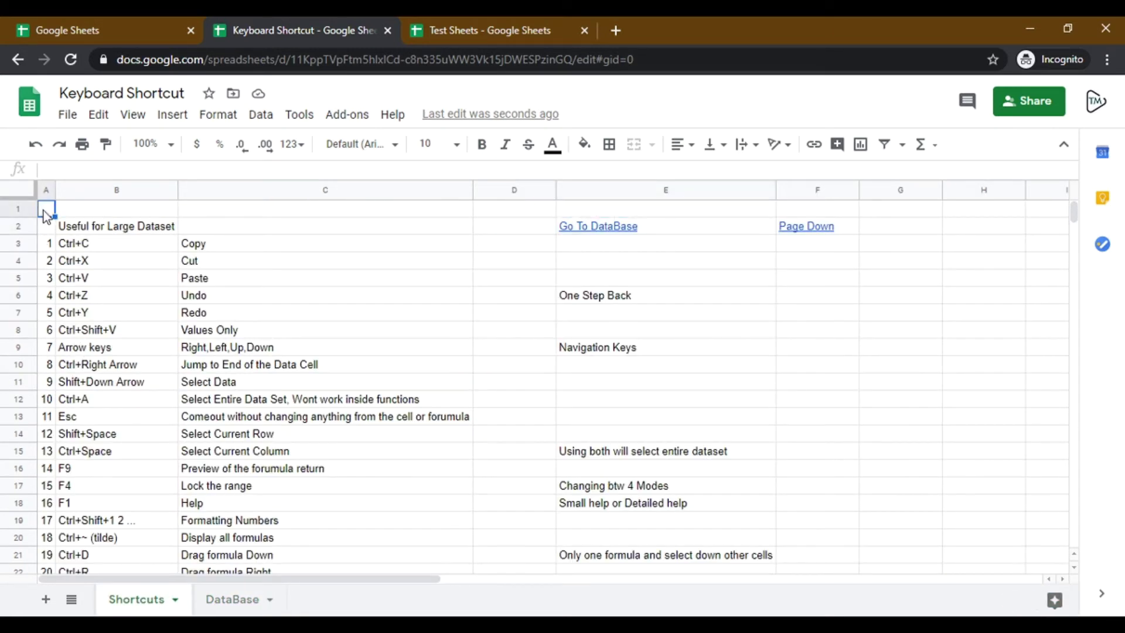
pyautogui.click(122, 515)
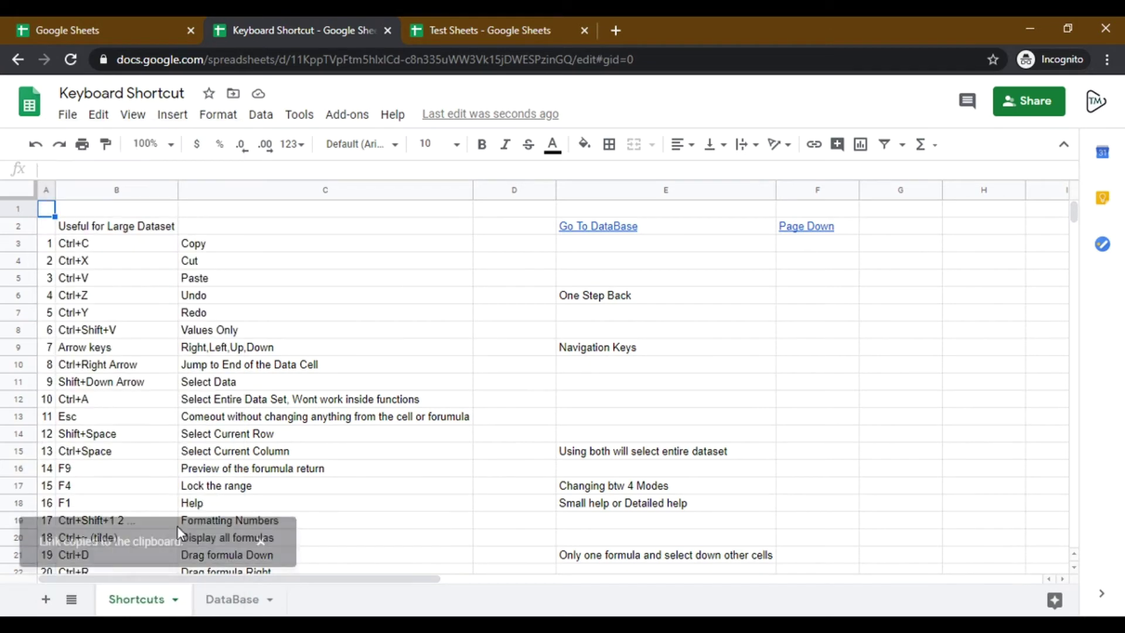
# - Link 'Go To Keyboard Shortcut' in DataBase J1 to Shortcuts!A1 and follow it
pyautogui.click(233, 600)
pyautogui.rightClick(676, 225)
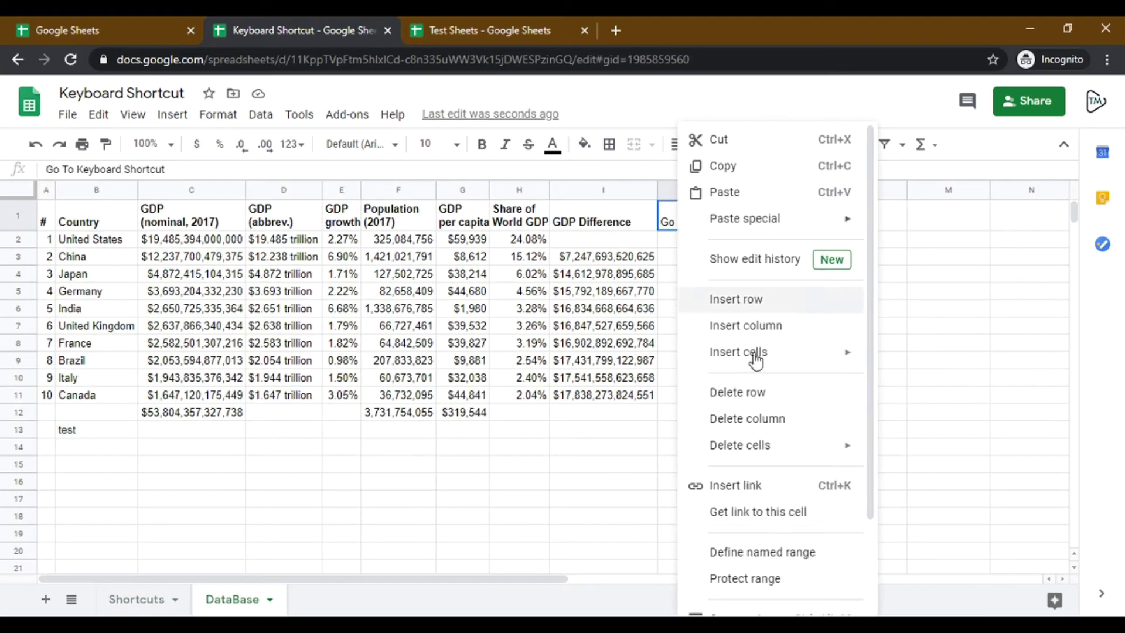
pyautogui.click(737, 486)
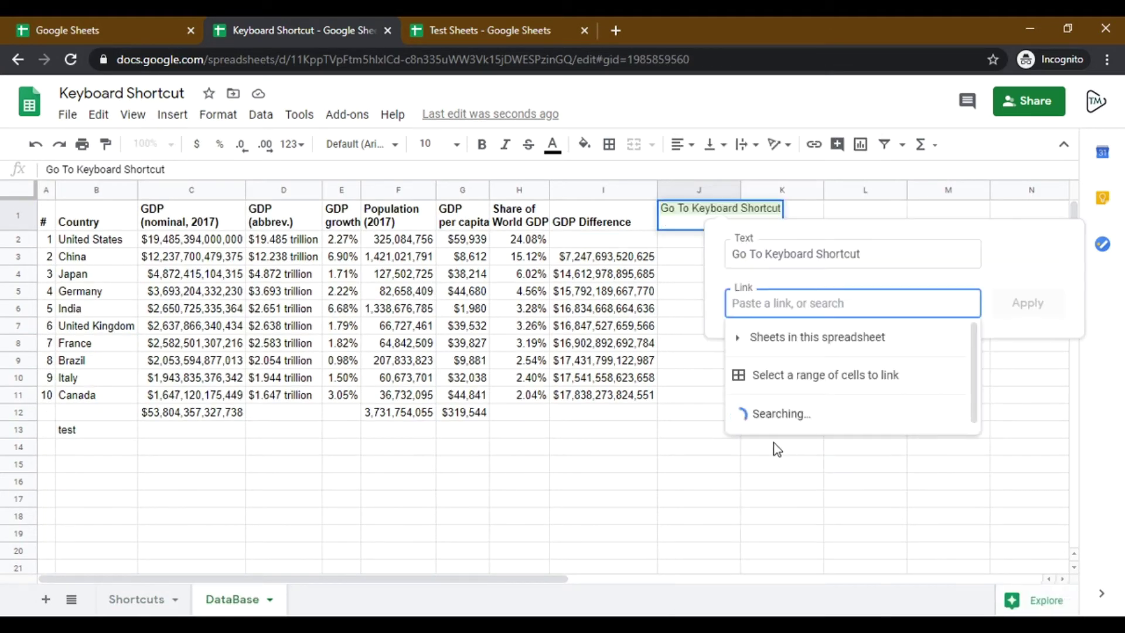
pyautogui.hotkey('ctrl', 'v')
pyautogui.click(1028, 303)
pyautogui.click(726, 236)
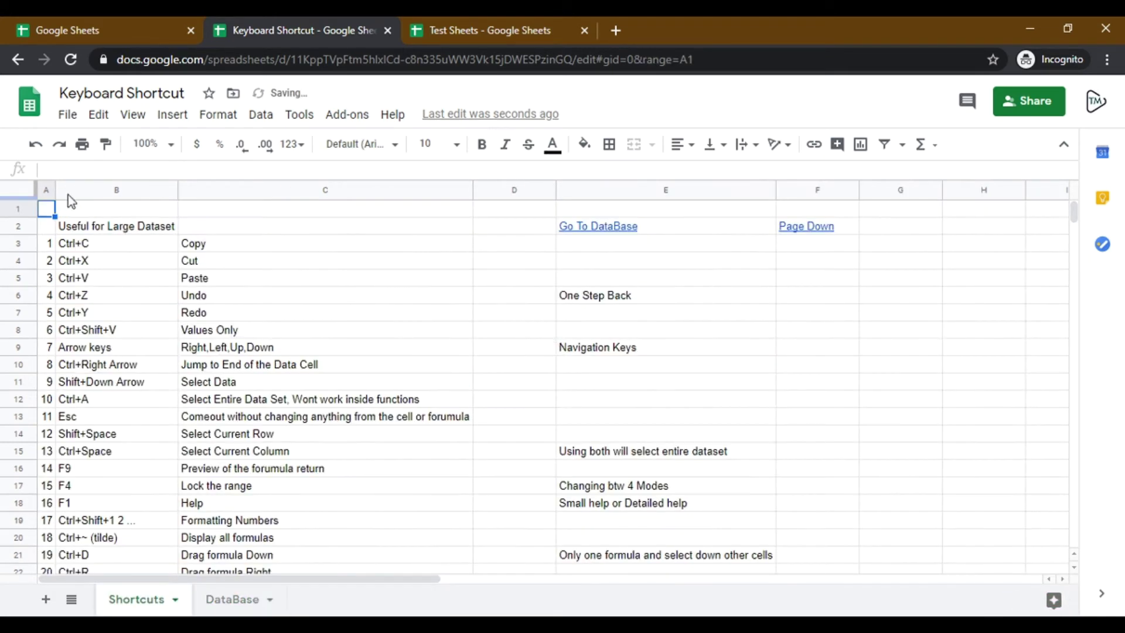
pyautogui.click(601, 230)
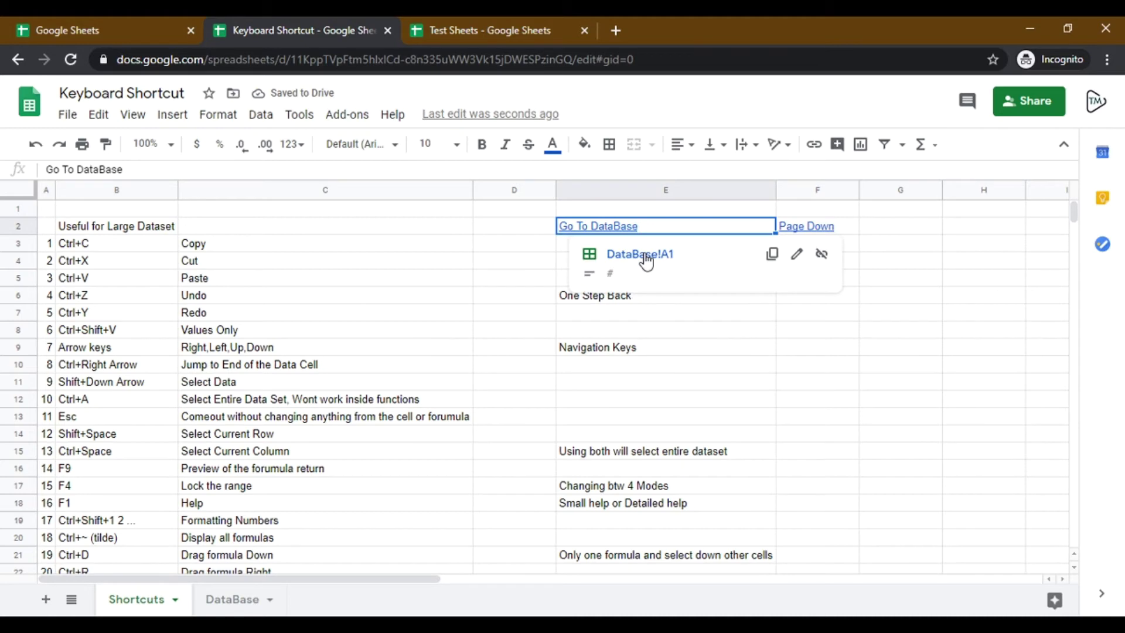
pyautogui.click(644, 256)
pyautogui.click(711, 226)
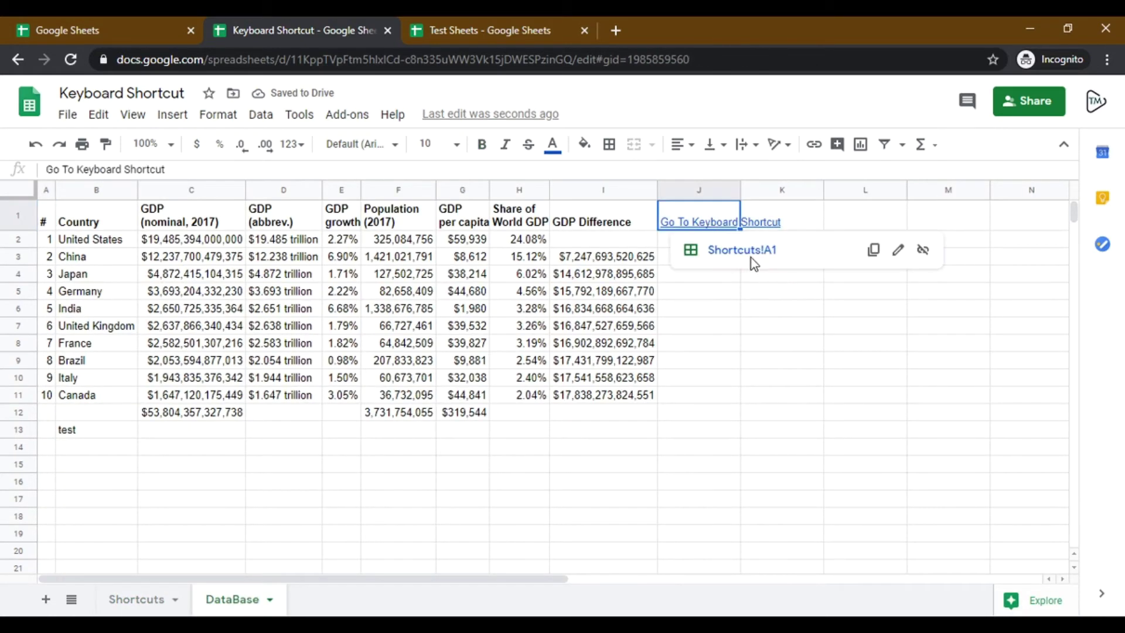
pyautogui.click(751, 257)
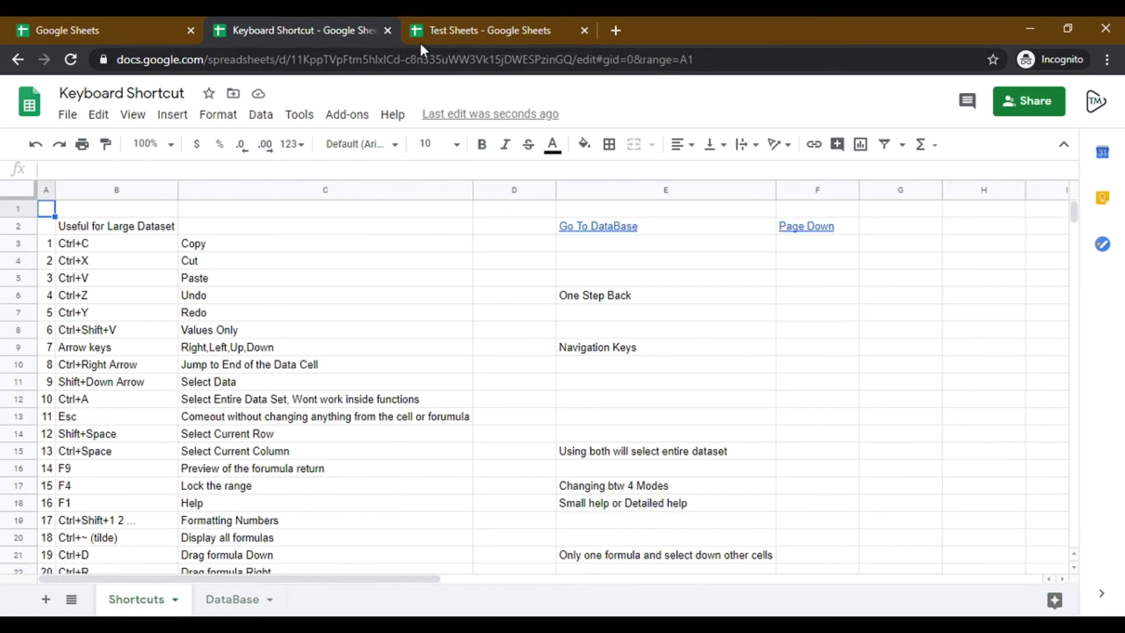
pyautogui.click(433, 32)
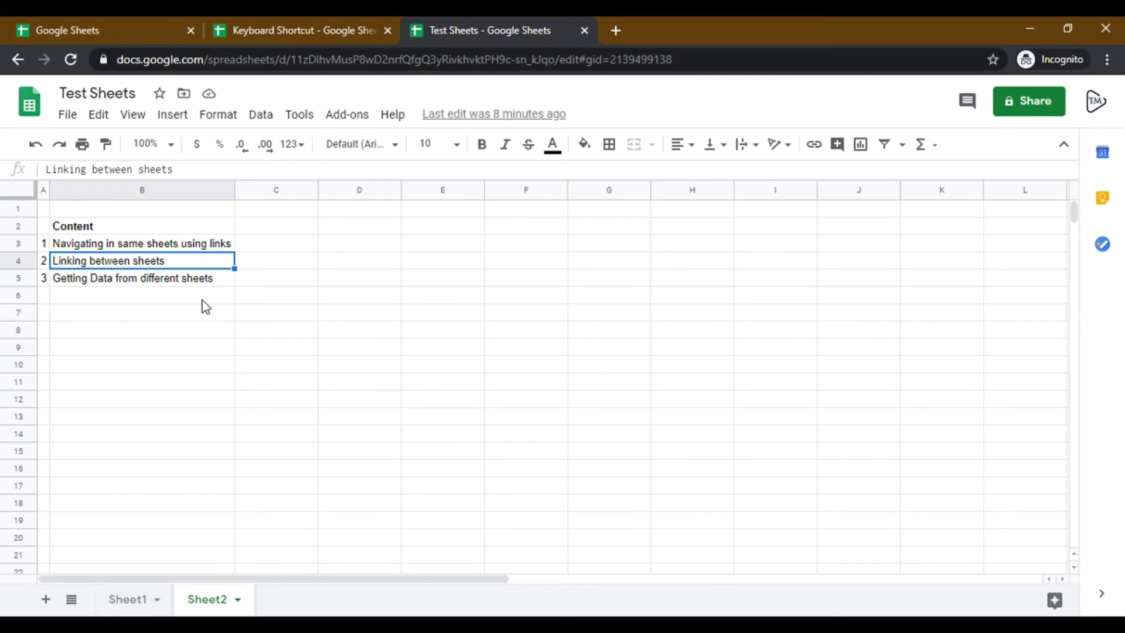
pyautogui.click(92, 280)
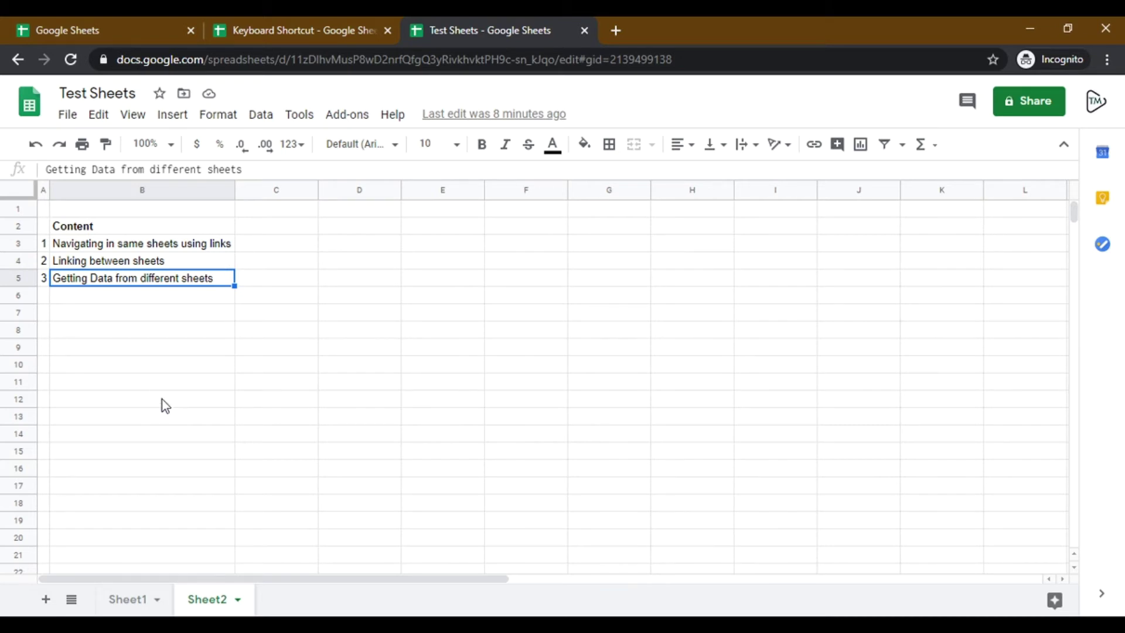
pyautogui.click(260, 27)
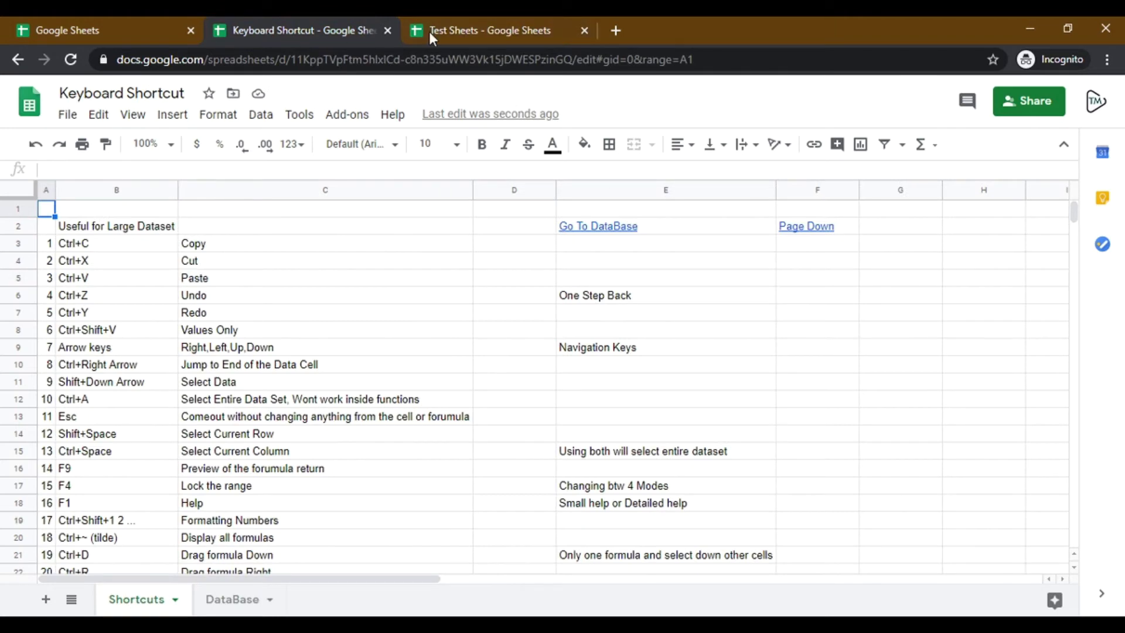
pyautogui.click(461, 26)
pyautogui.click(311, 26)
pyautogui.click(466, 27)
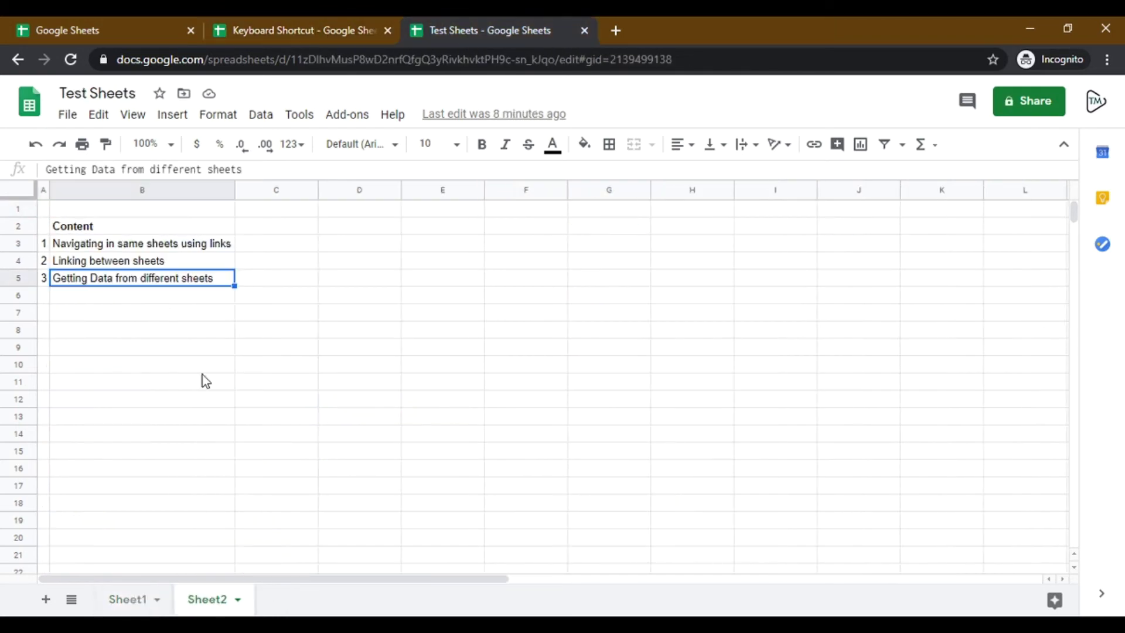
pyautogui.click(314, 31)
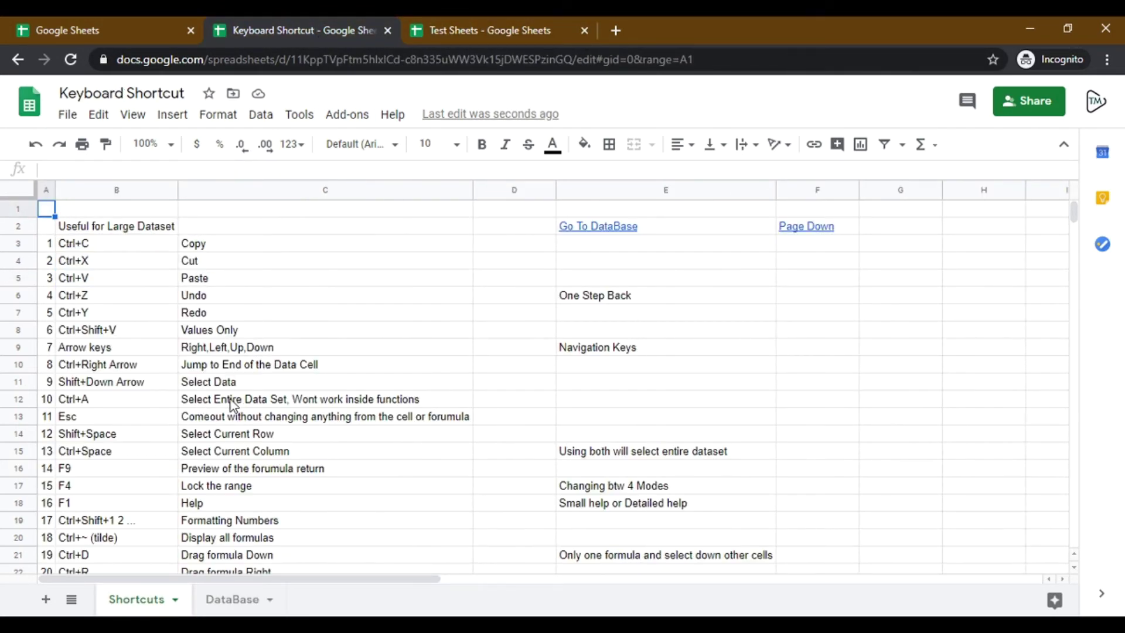
pyautogui.click(487, 30)
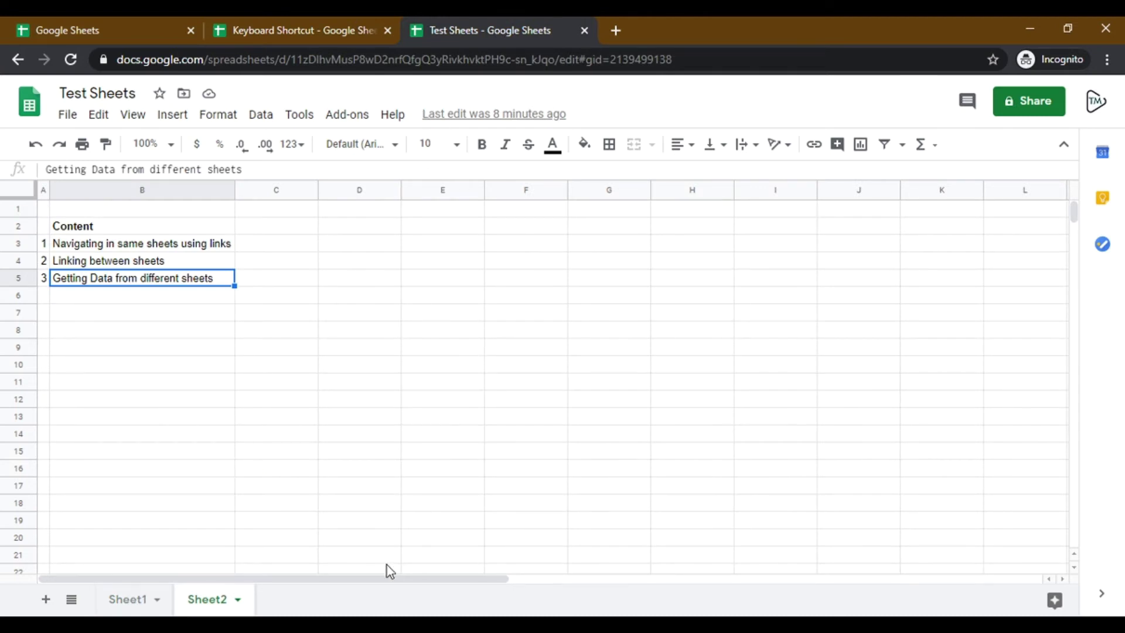
pyautogui.click(325, 30)
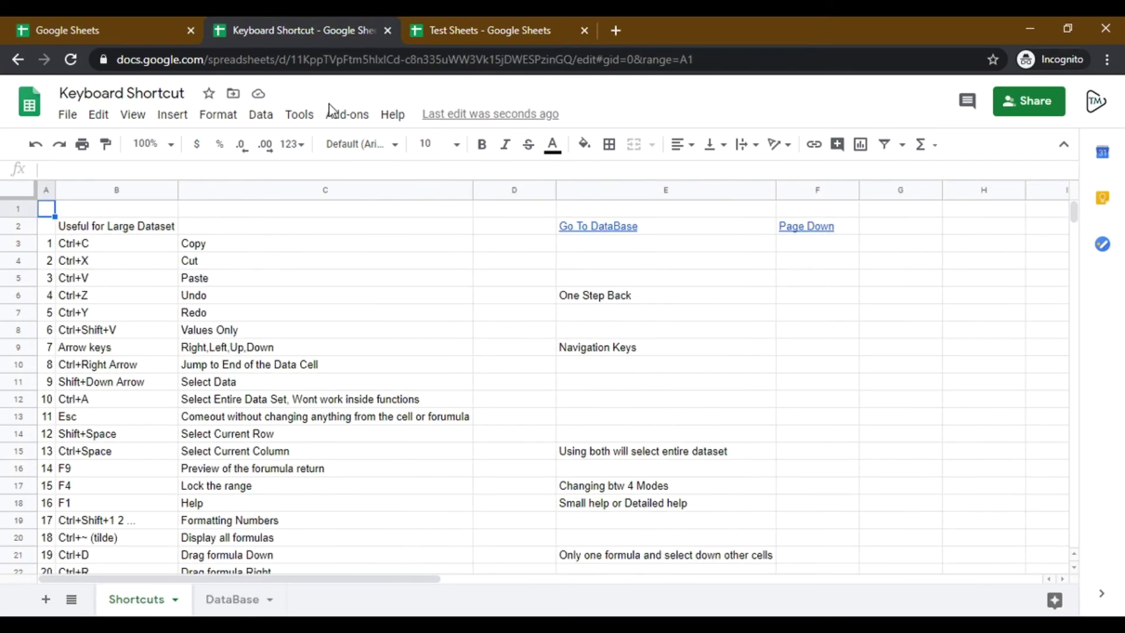
pyautogui.click(236, 604)
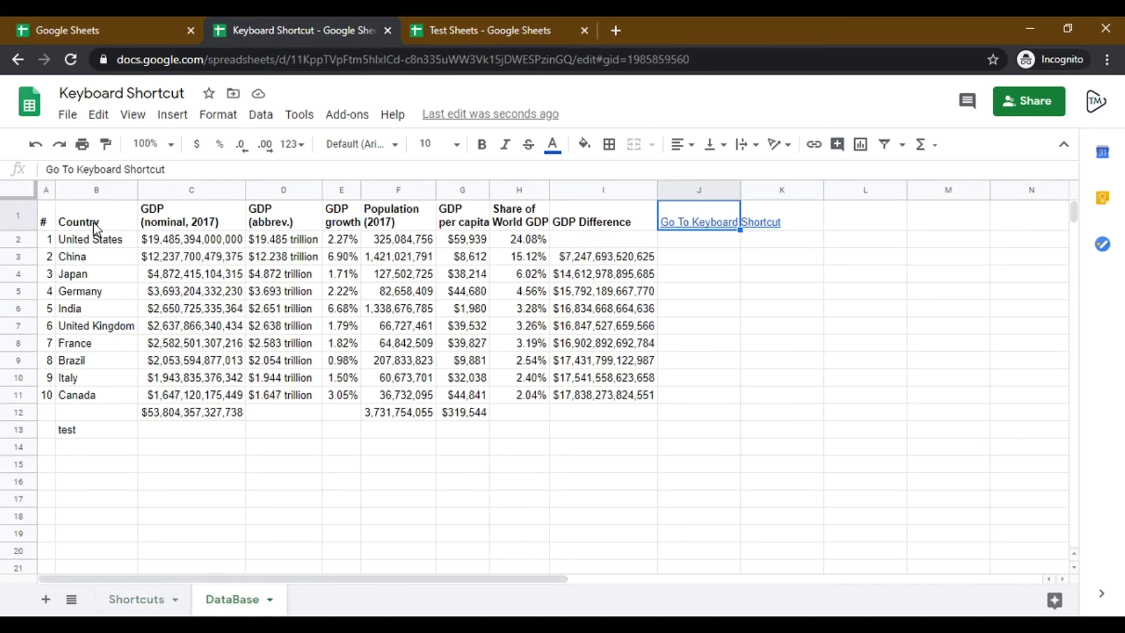
pyautogui.moveTo(93, 225)
pyautogui.mouseDown()
pyautogui.moveTo(188, 402)
pyautogui.moveTo(188, 427)
pyautogui.mouseUp()
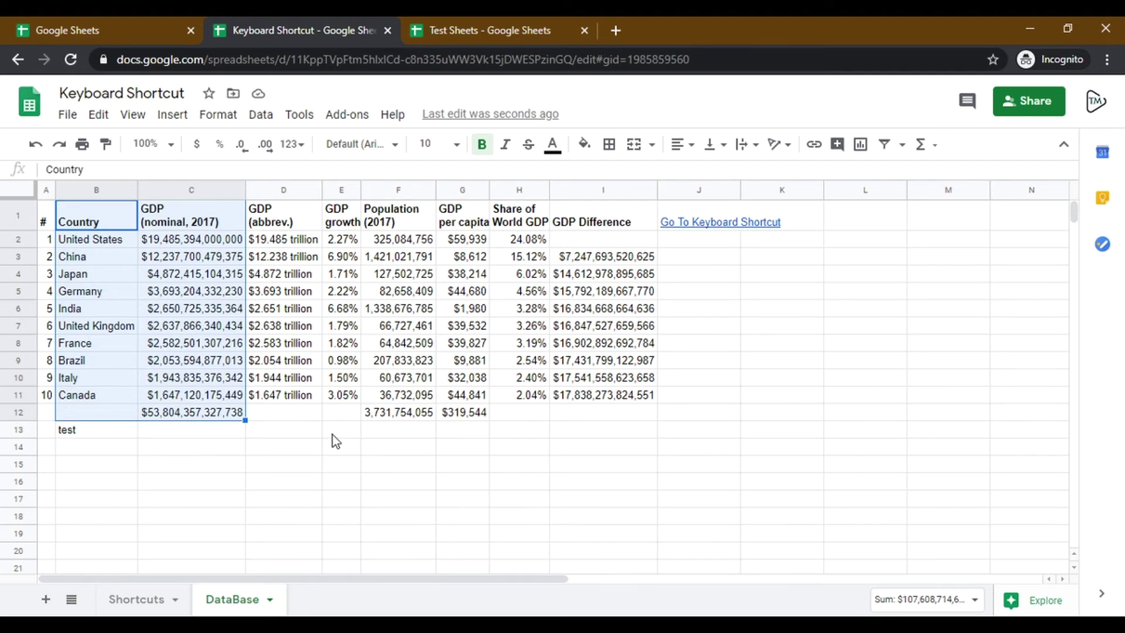
pyautogui.click(463, 30)
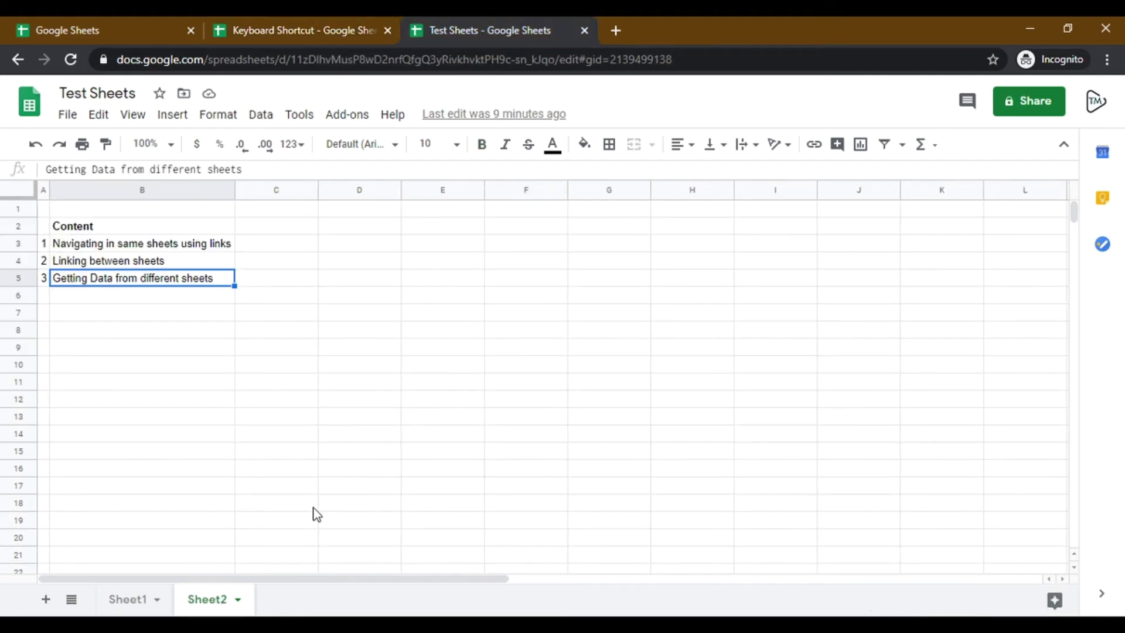
pyautogui.click(44, 600)
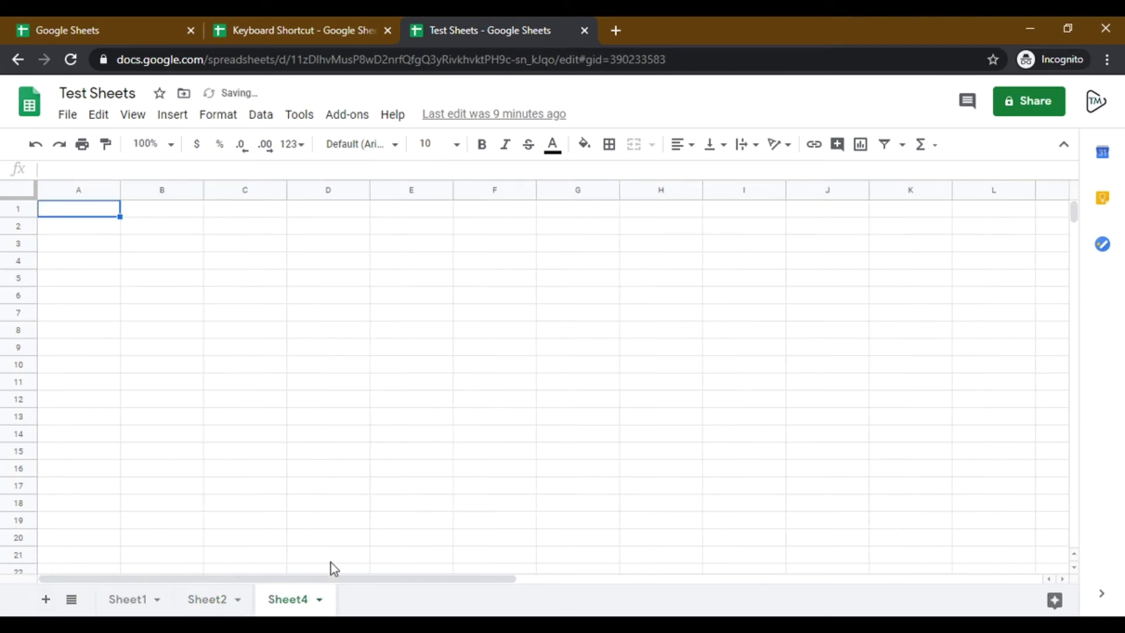
pyautogui.write('=')
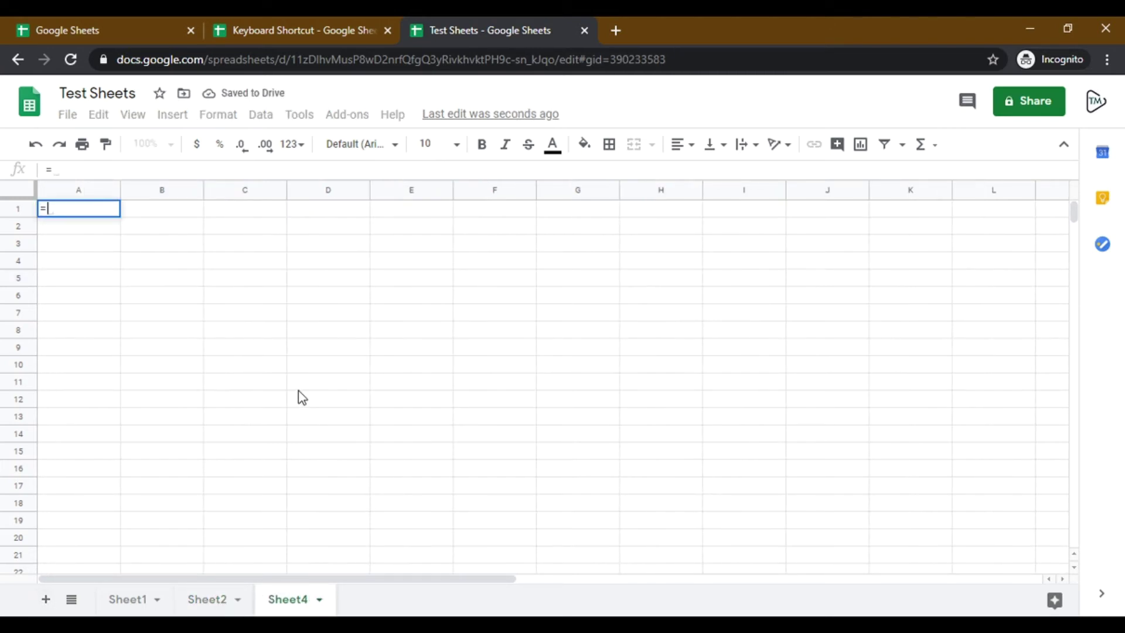
pyautogui.write('impo')
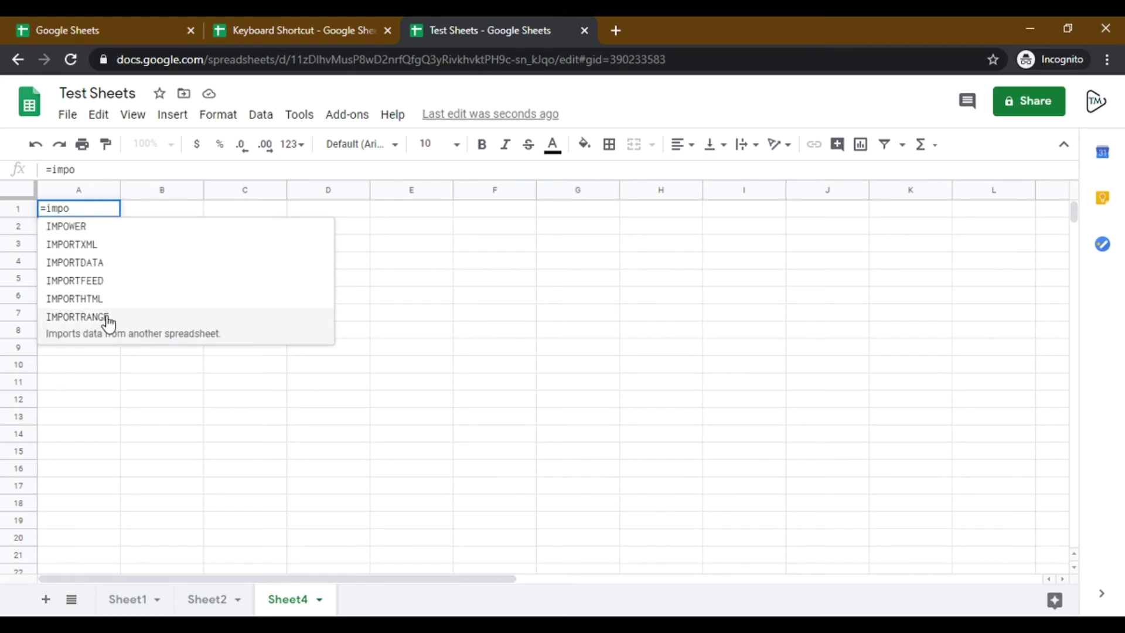
pyautogui.click(107, 318)
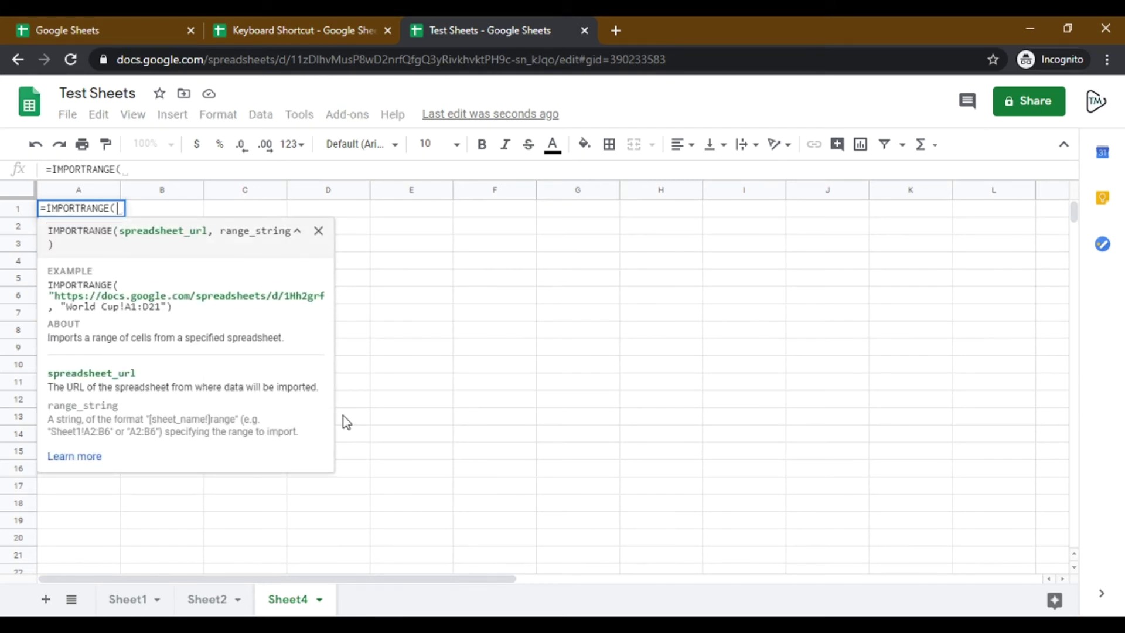
pyautogui.click(264, 27)
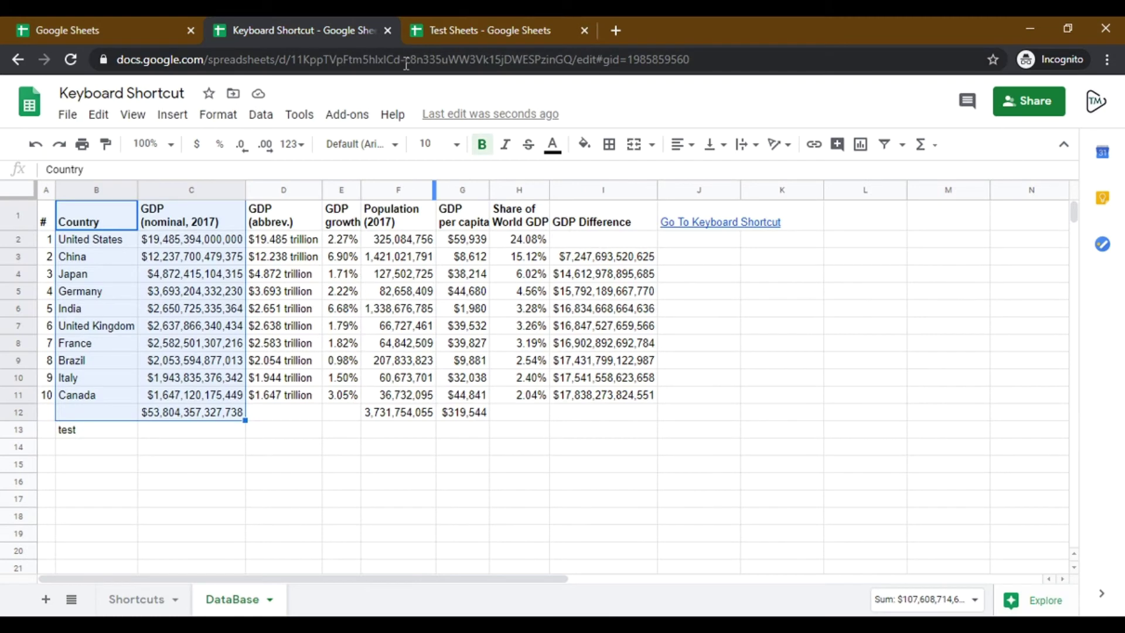
pyautogui.click(407, 61)
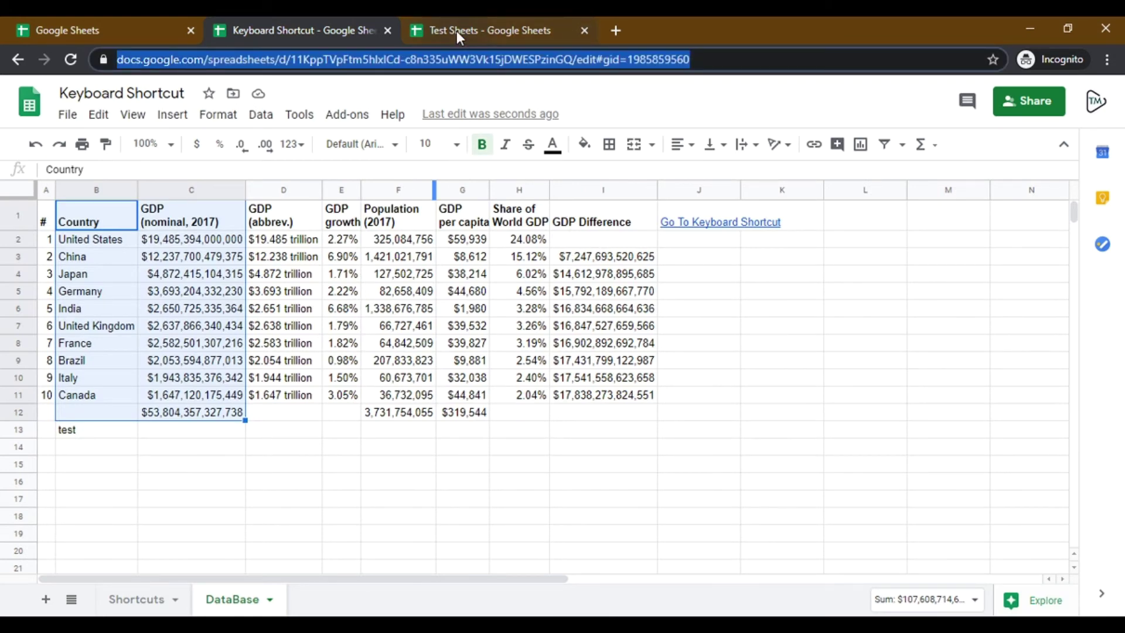
pyautogui.click(456, 30)
pyautogui.write('"')
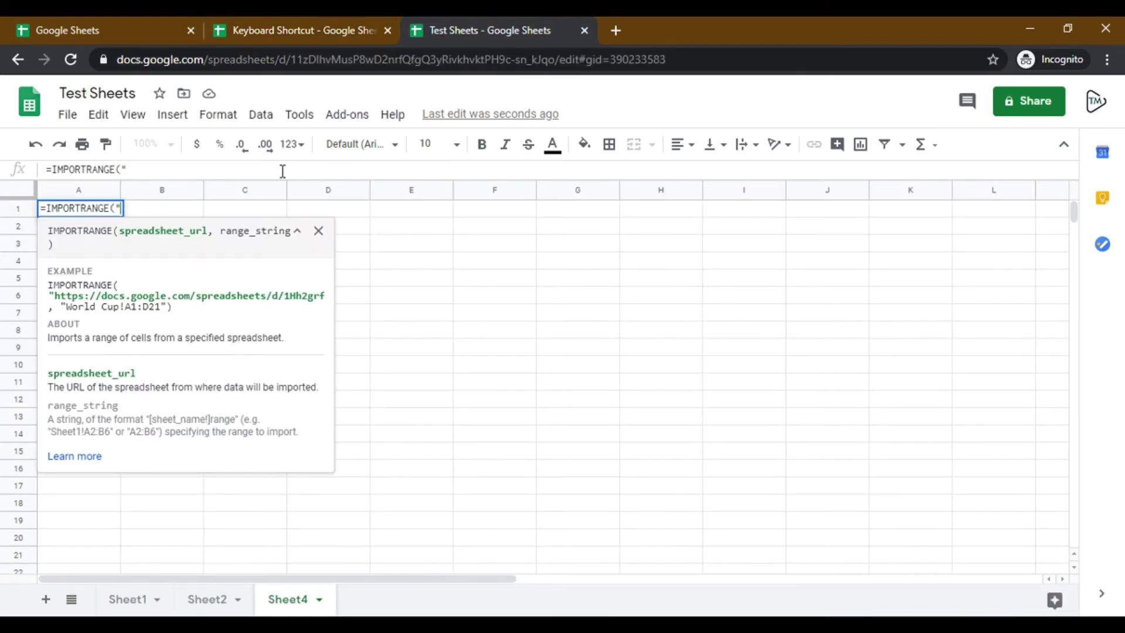
pyautogui.hotkey('ctrl', 'v')
pyautogui.write('"')
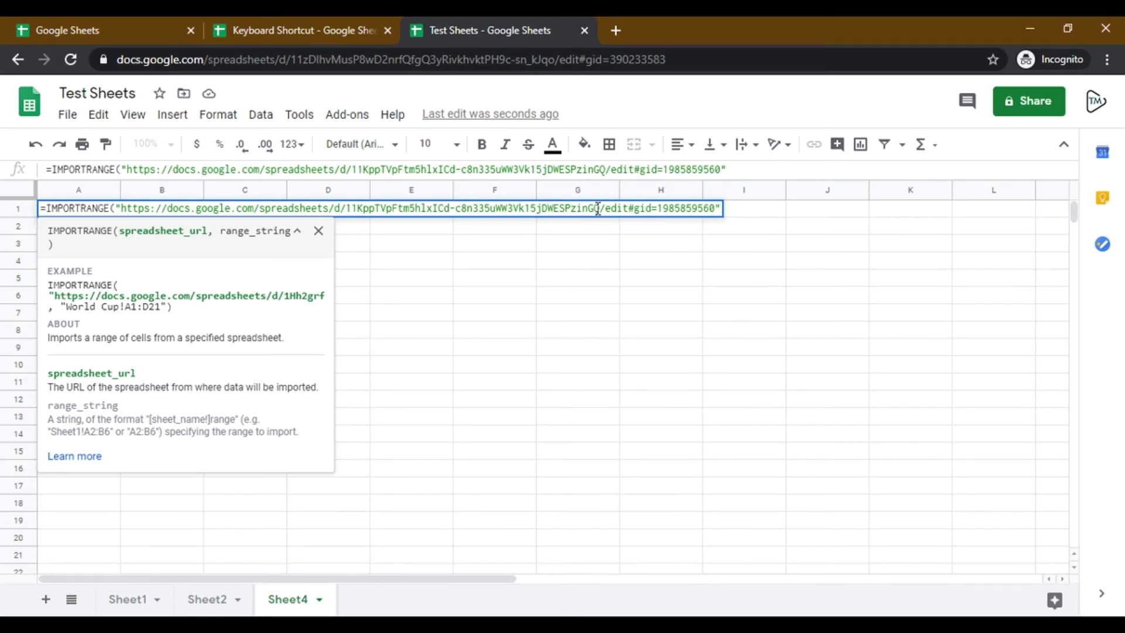
pyautogui.moveTo(602, 208); pyautogui.dragTo(715, 208)
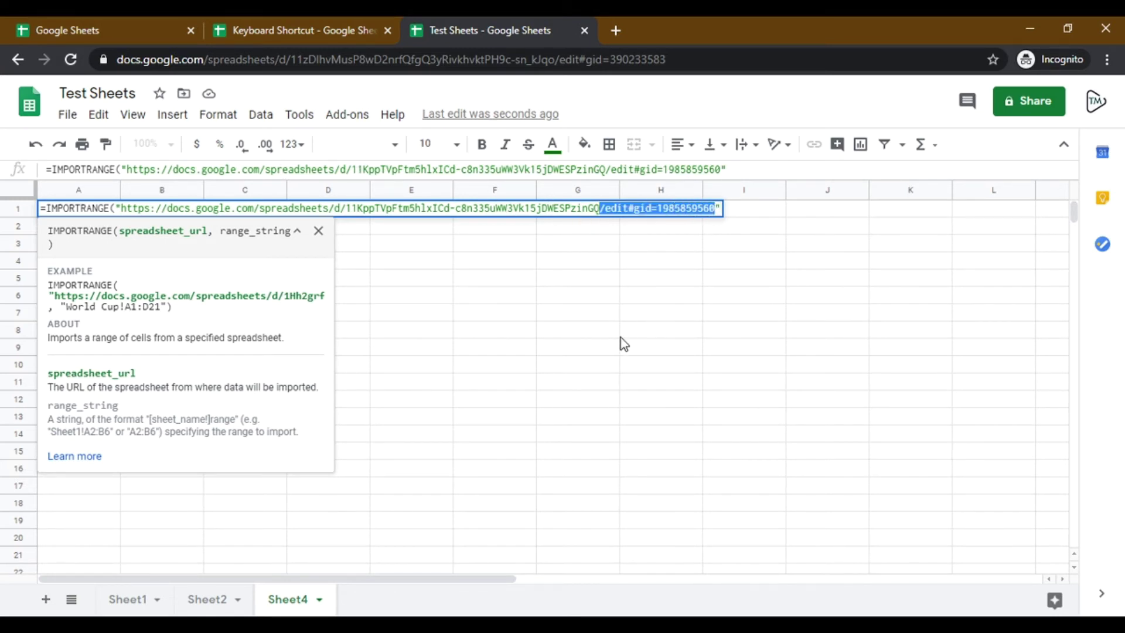
pyautogui.press('BackSpace')
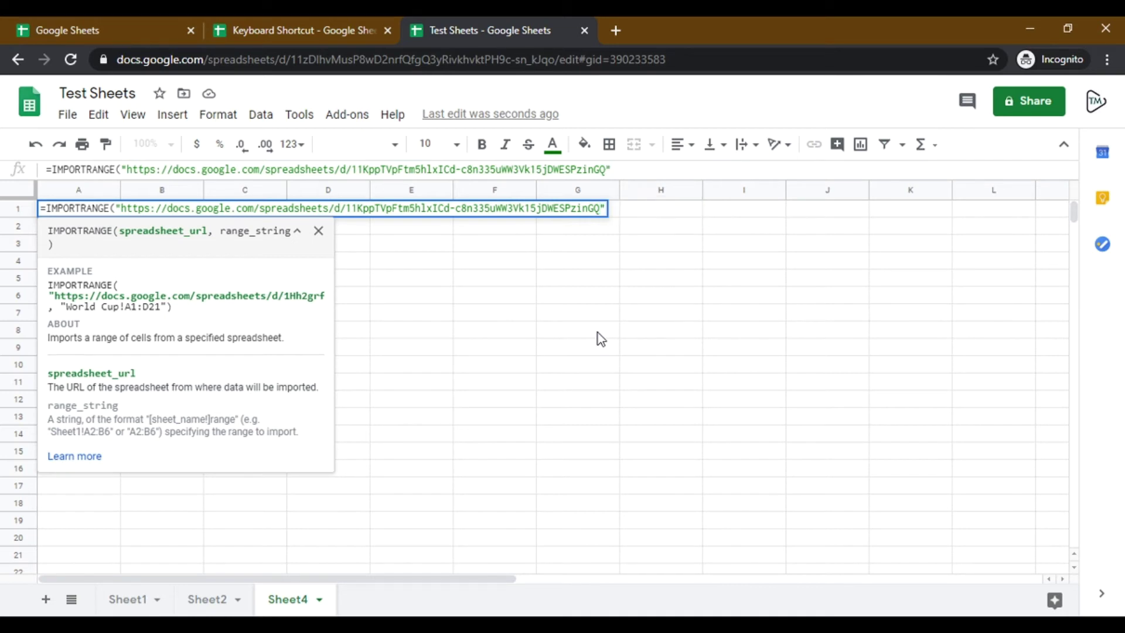
pyautogui.write(', ')
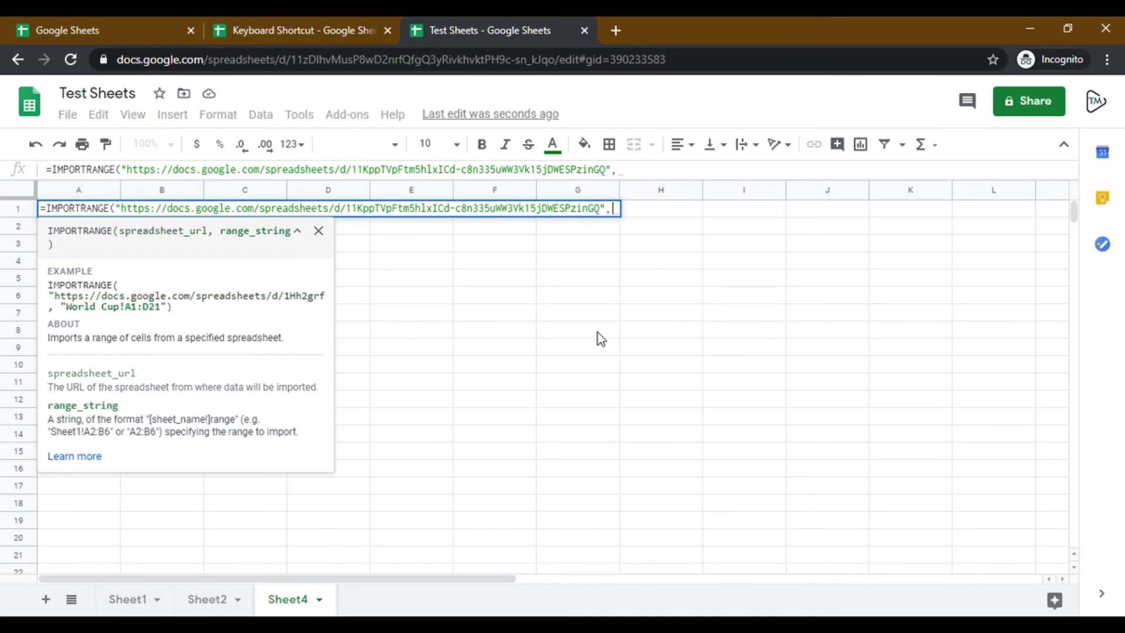
pyautogui.write('"')
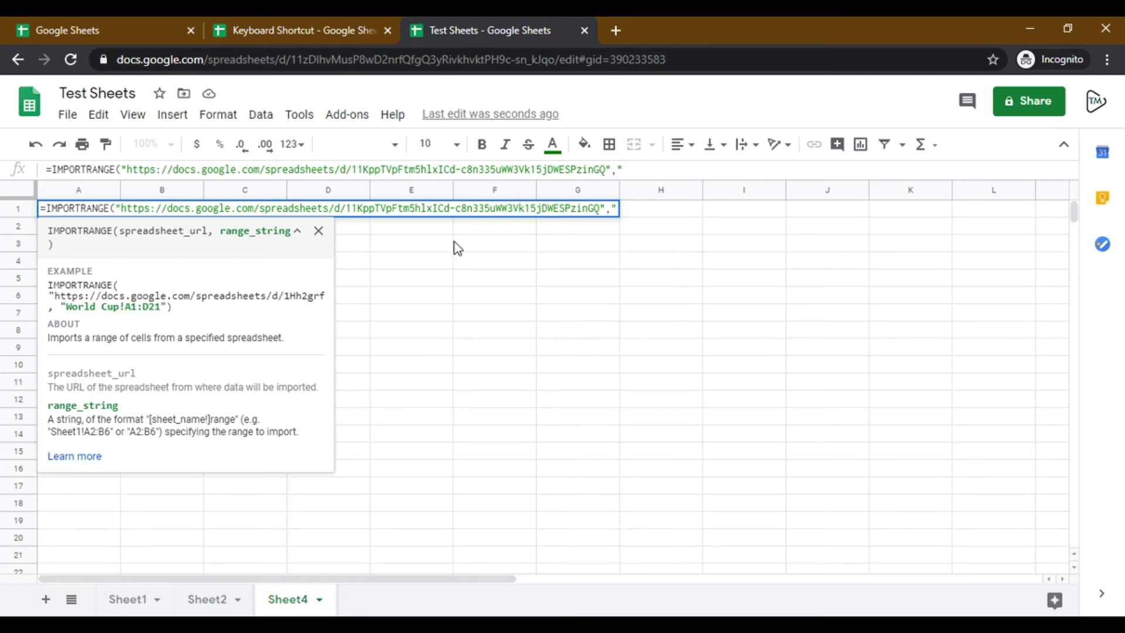
# - Check the source data extent, then finish the range as "B1:B13" and commit the formula
pyautogui.click(282, 36)
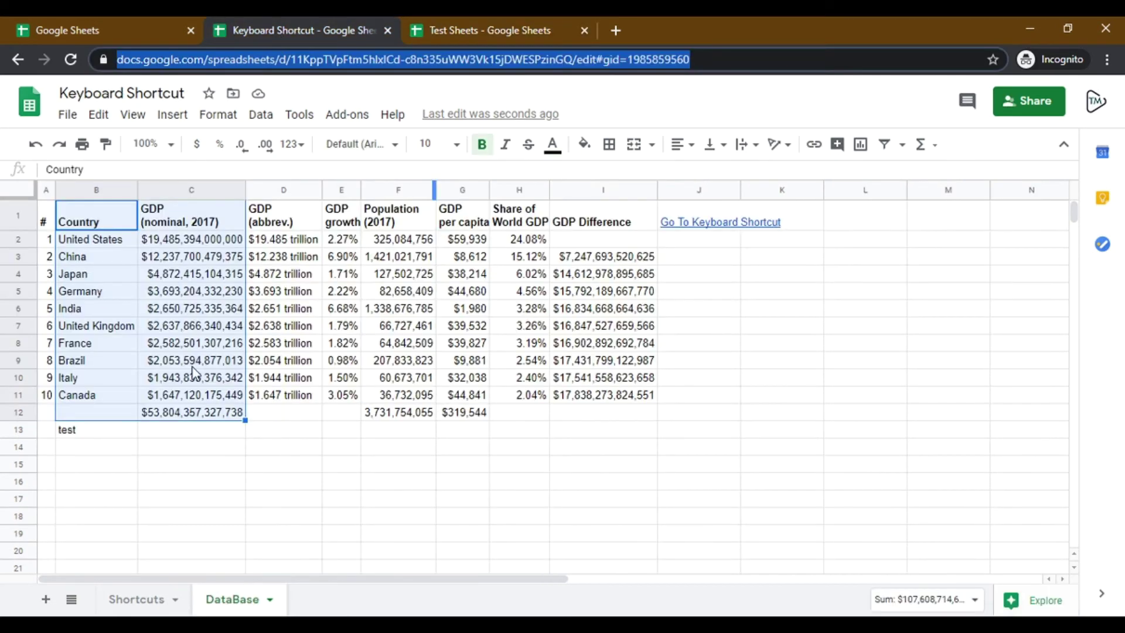
pyautogui.click(98, 223)
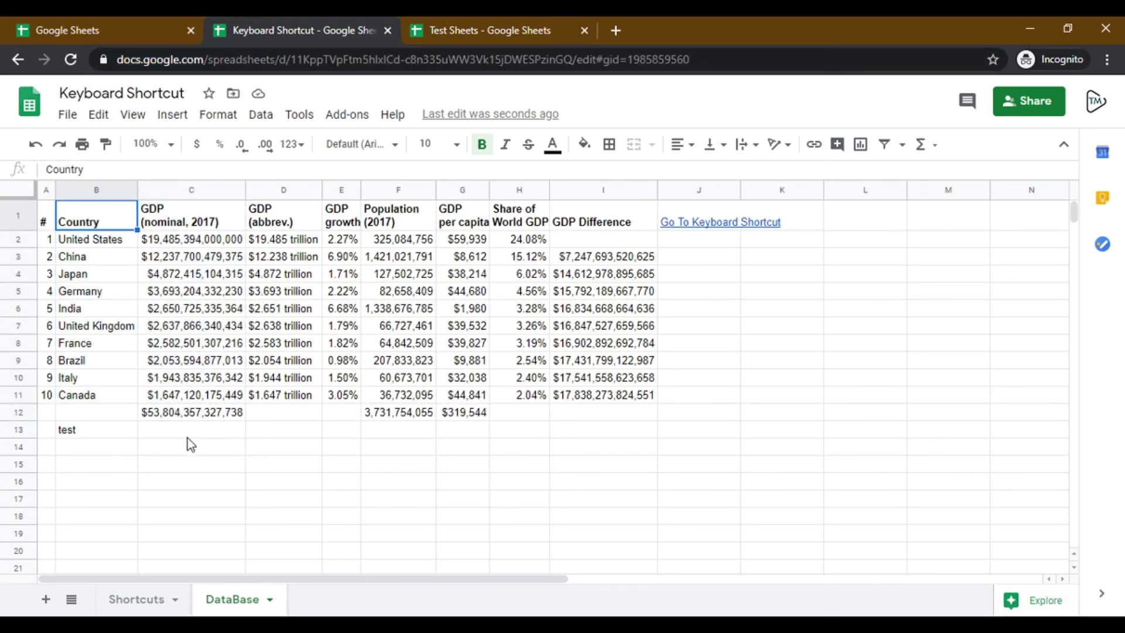
pyautogui.click(183, 418)
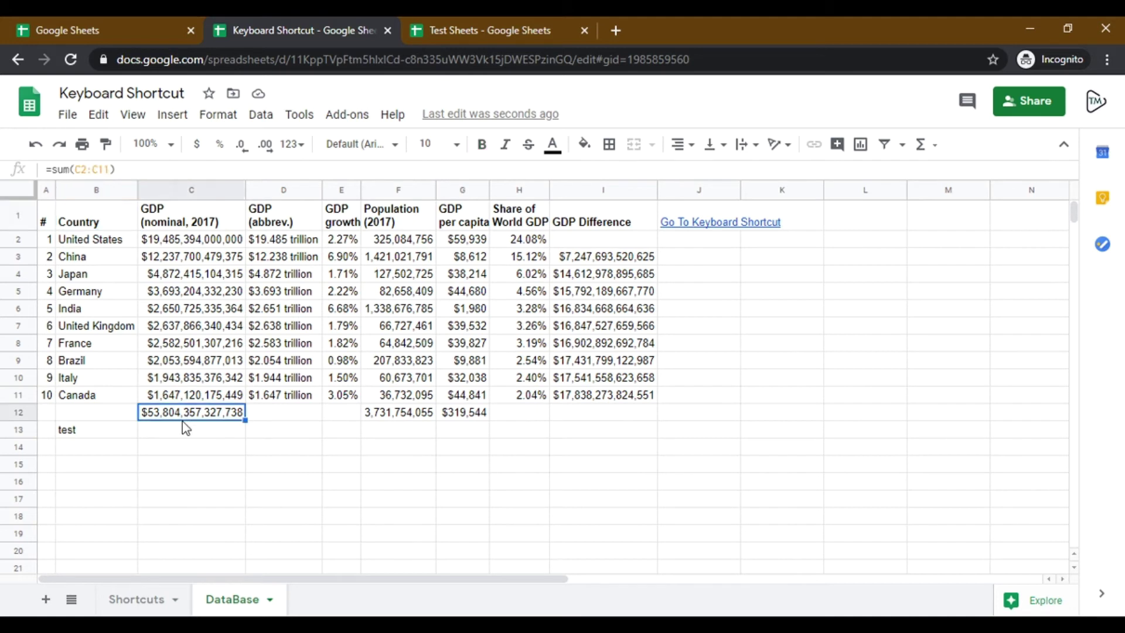
pyautogui.click(184, 434)
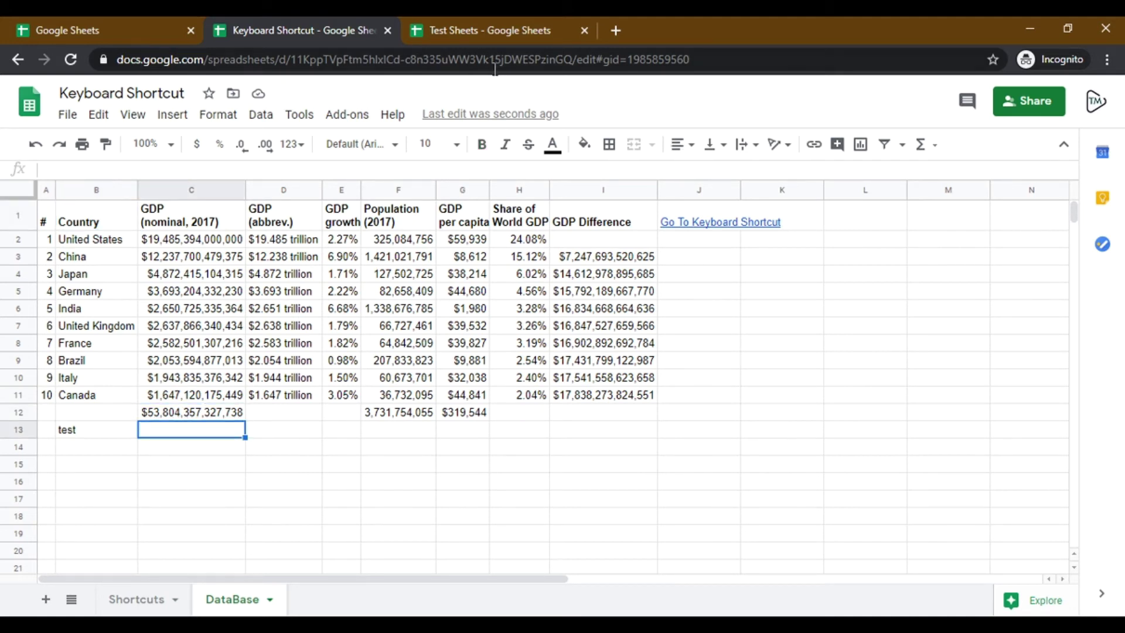
pyautogui.click(495, 32)
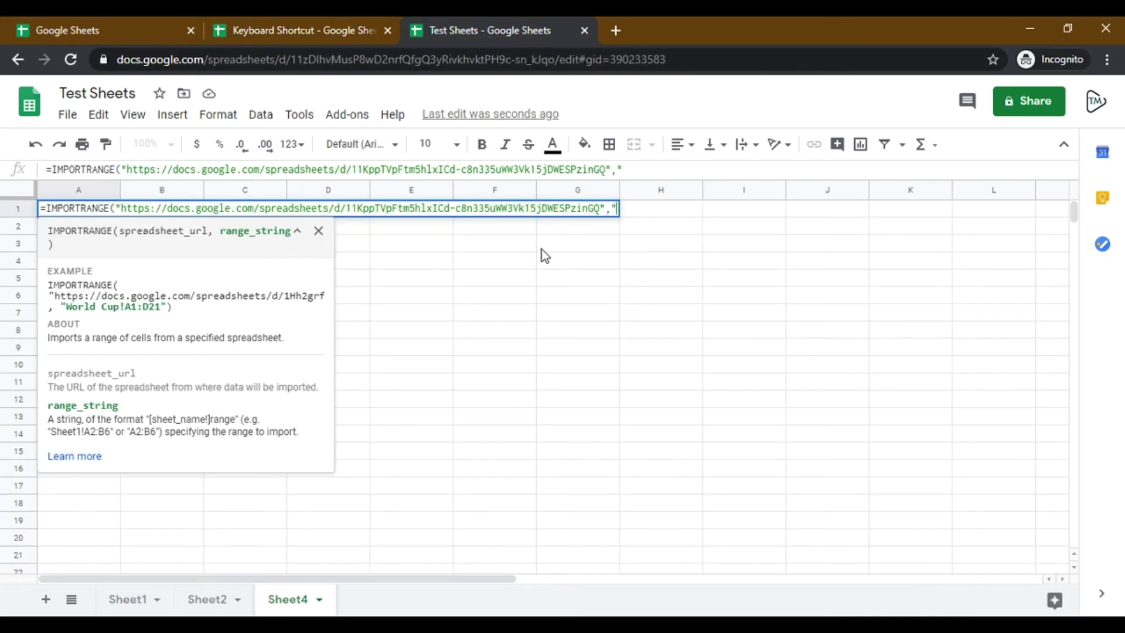
pyautogui.write('B!')
pyautogui.press('BackSpace')
pyautogui.write('1')
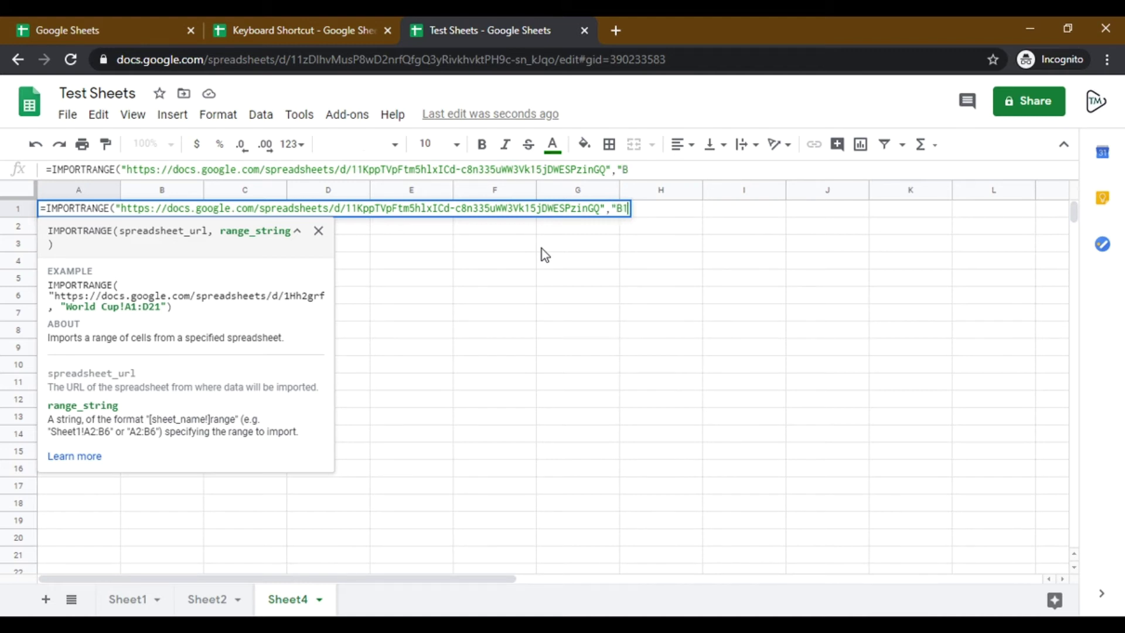
pyautogui.write(':B13"')
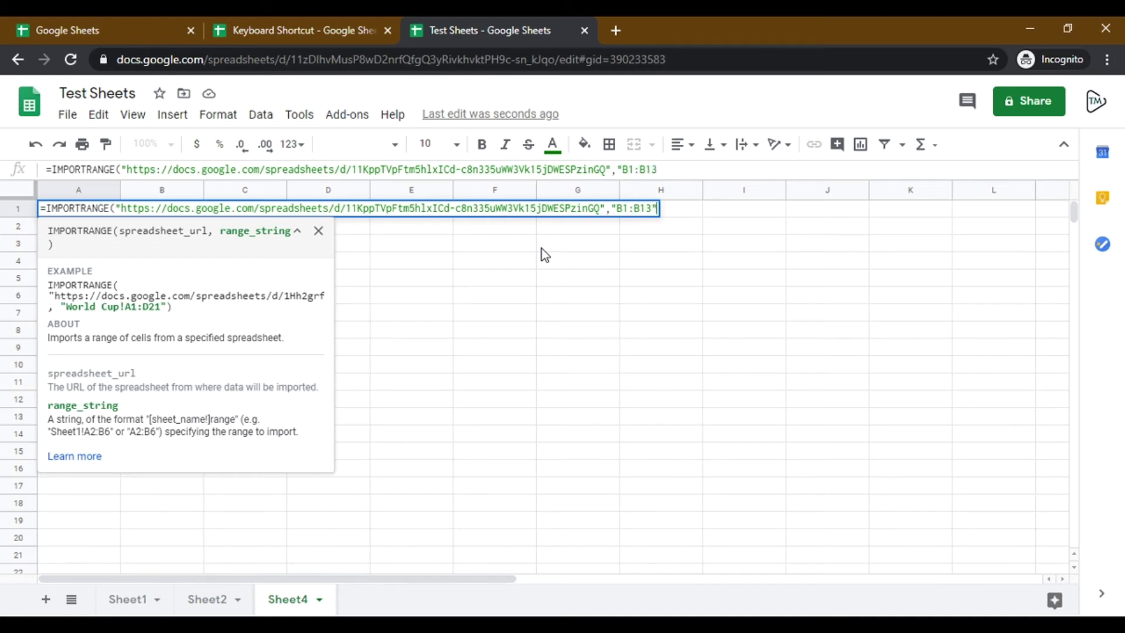
pyautogui.write(')')
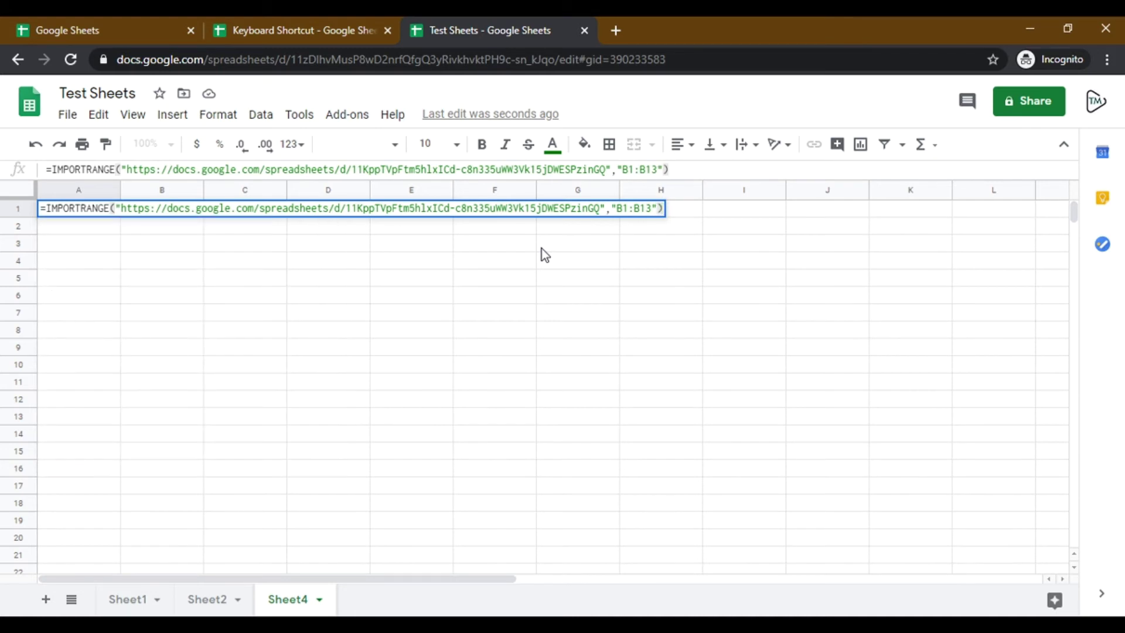
pyautogui.press('Return')
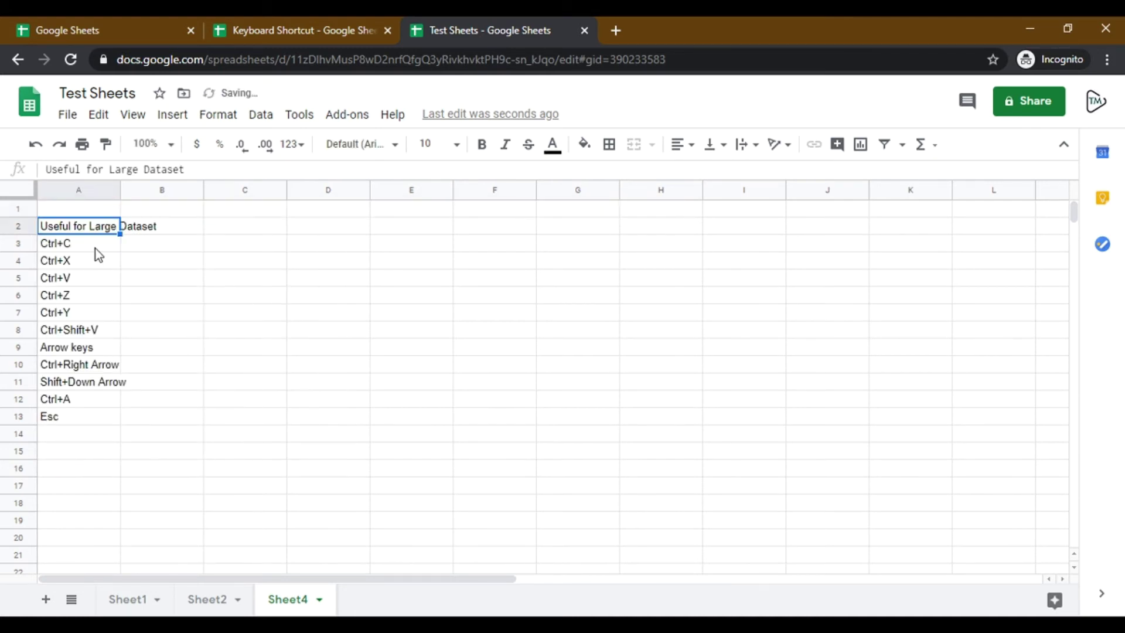
# - Inspect A1's IMPORTRANGE formula and compare the imported list with the Keyboard Shortcut spreadsheet
pyautogui.click(81, 213)
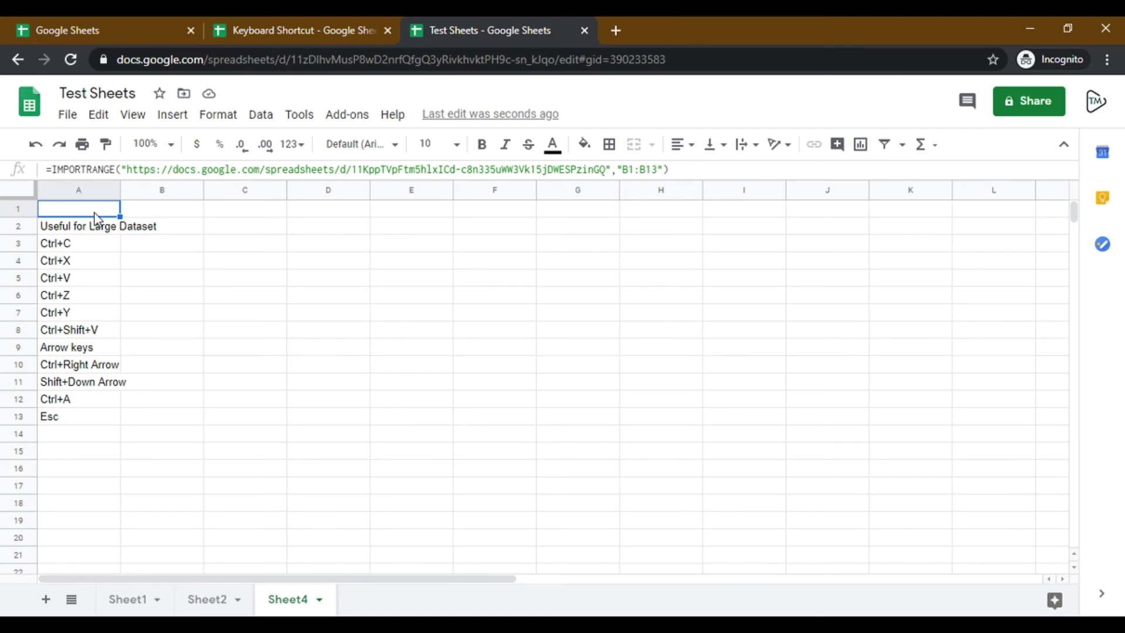
pyautogui.click(278, 28)
pyautogui.click(486, 33)
pyautogui.click(311, 33)
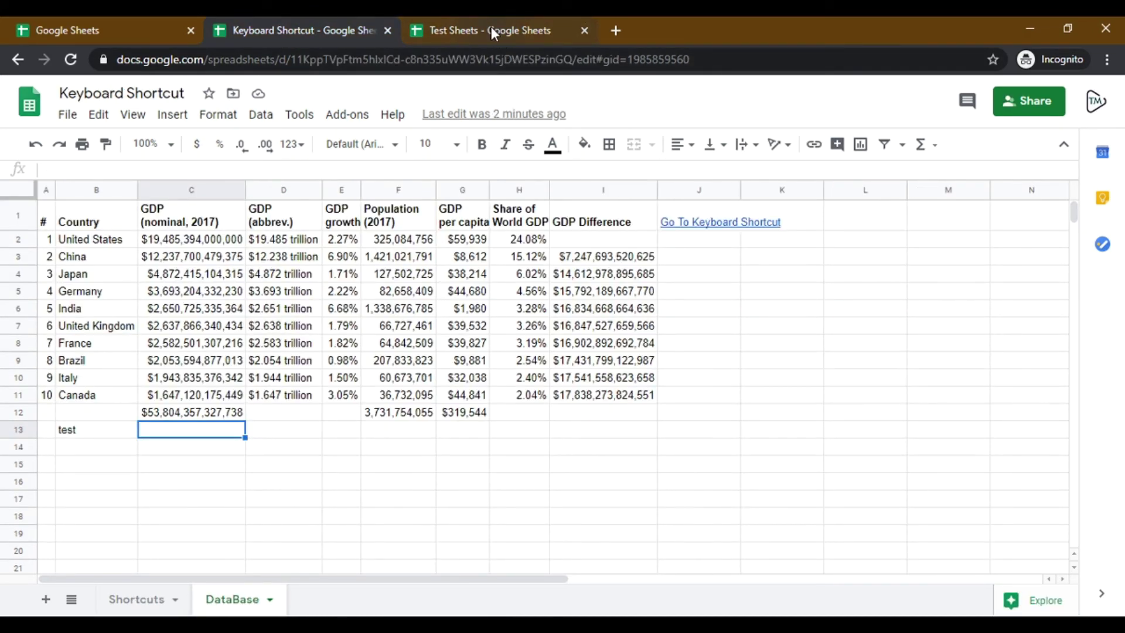
pyautogui.click(491, 30)
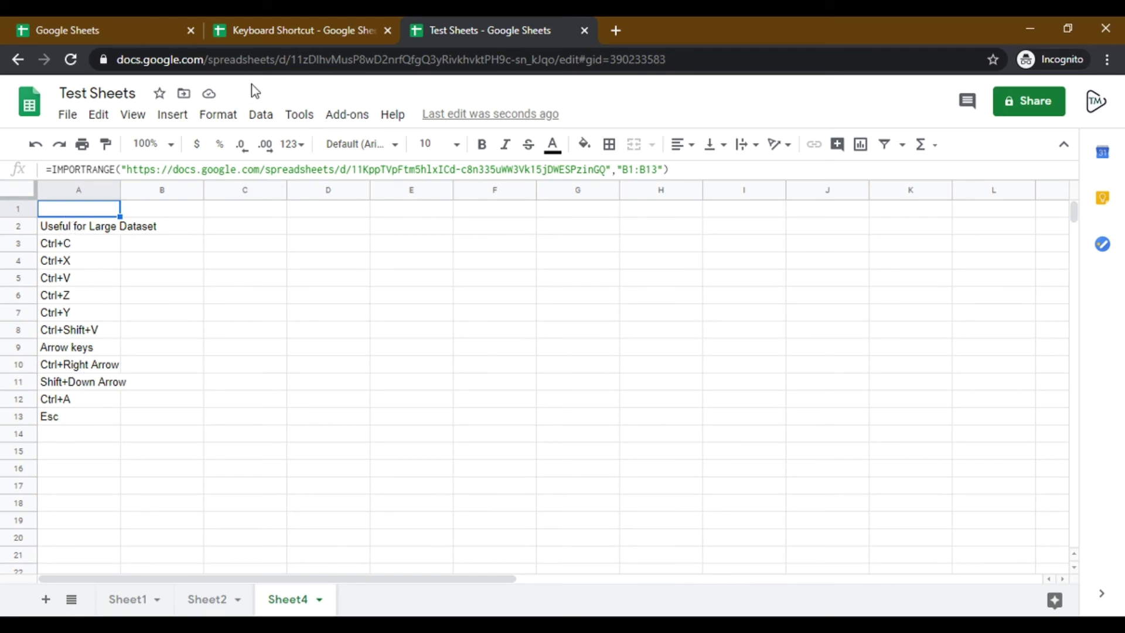
# - Review Shortcuts B1:C13 and the DataBase sheet, then open A1's formula for editing
pyautogui.click(266, 30)
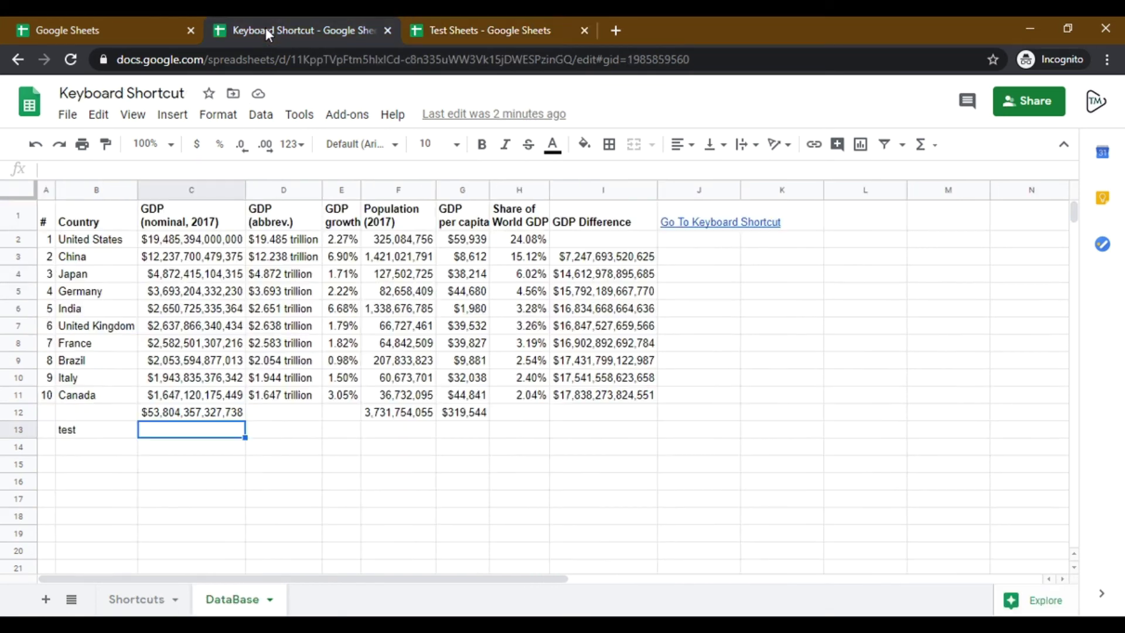
pyautogui.click(135, 602)
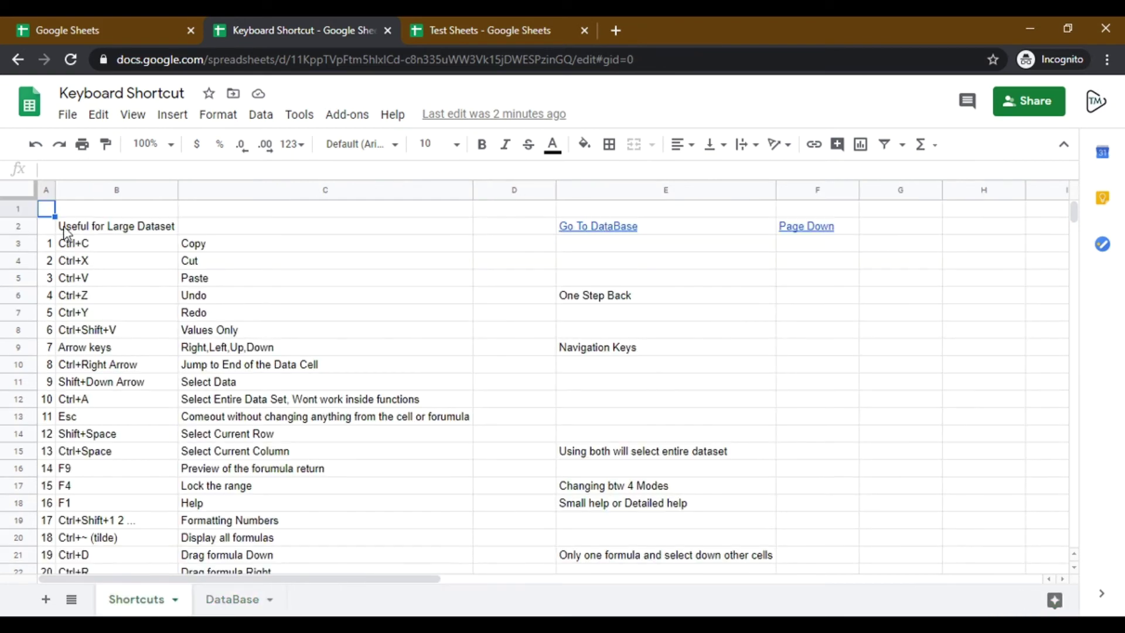
pyautogui.moveTo(53, 214)
pyautogui.mouseDown()
pyautogui.moveTo(174, 437)
pyautogui.moveTo(173, 403)
pyautogui.moveTo(184, 417)
pyautogui.mouseUp()
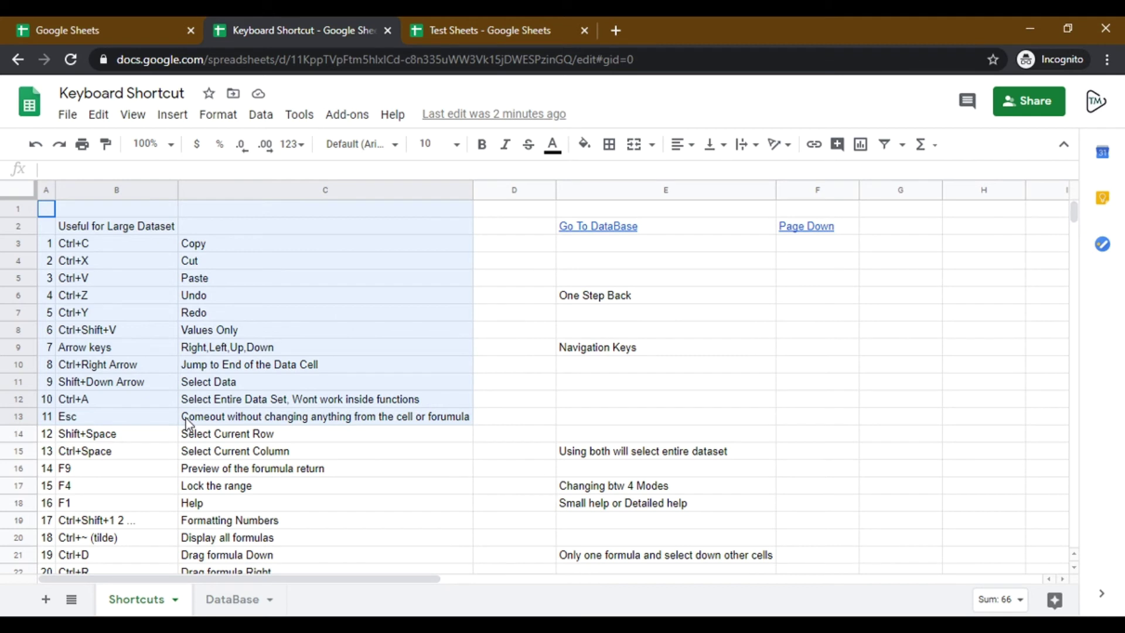
pyautogui.moveTo(117, 210); pyautogui.dragTo(197, 416)
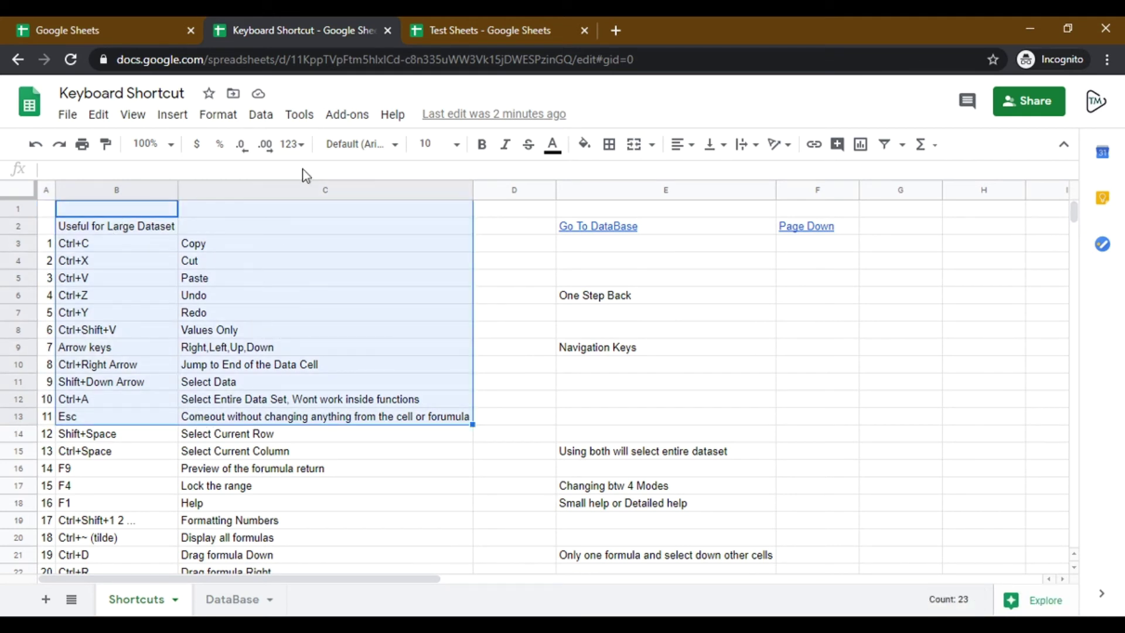
pyautogui.click(460, 33)
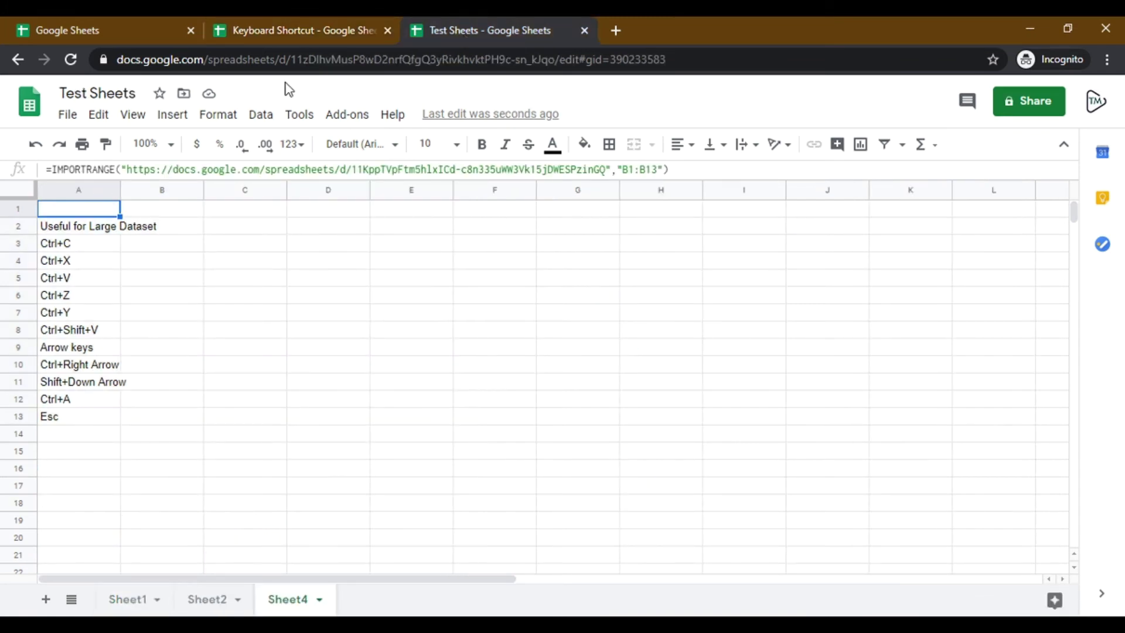
pyautogui.click(312, 30)
pyautogui.click(232, 599)
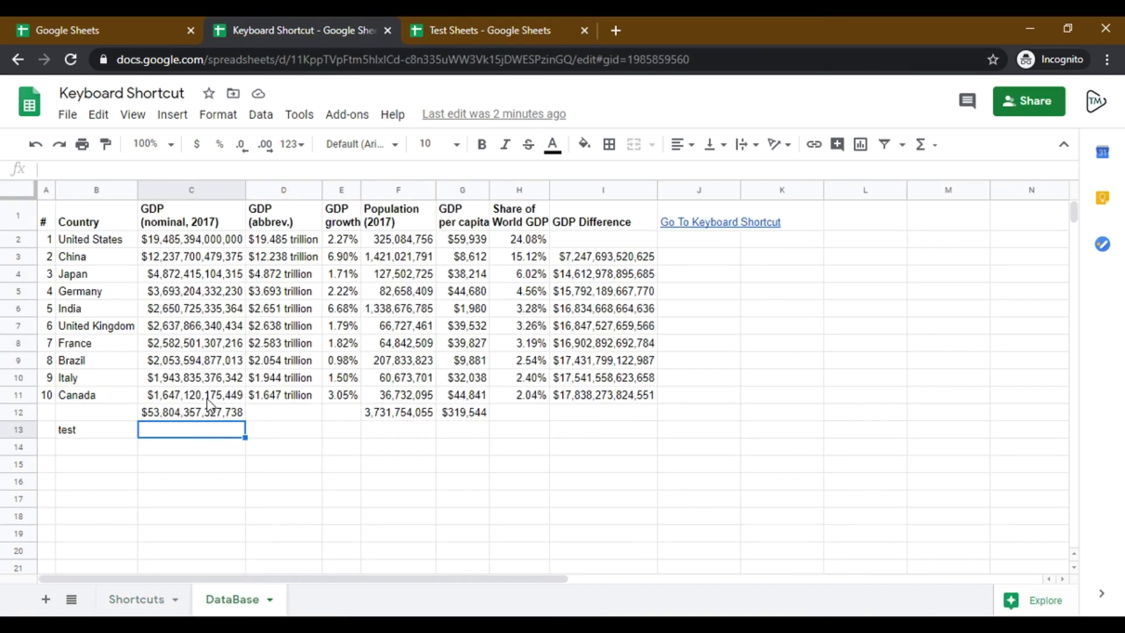
pyautogui.click(463, 31)
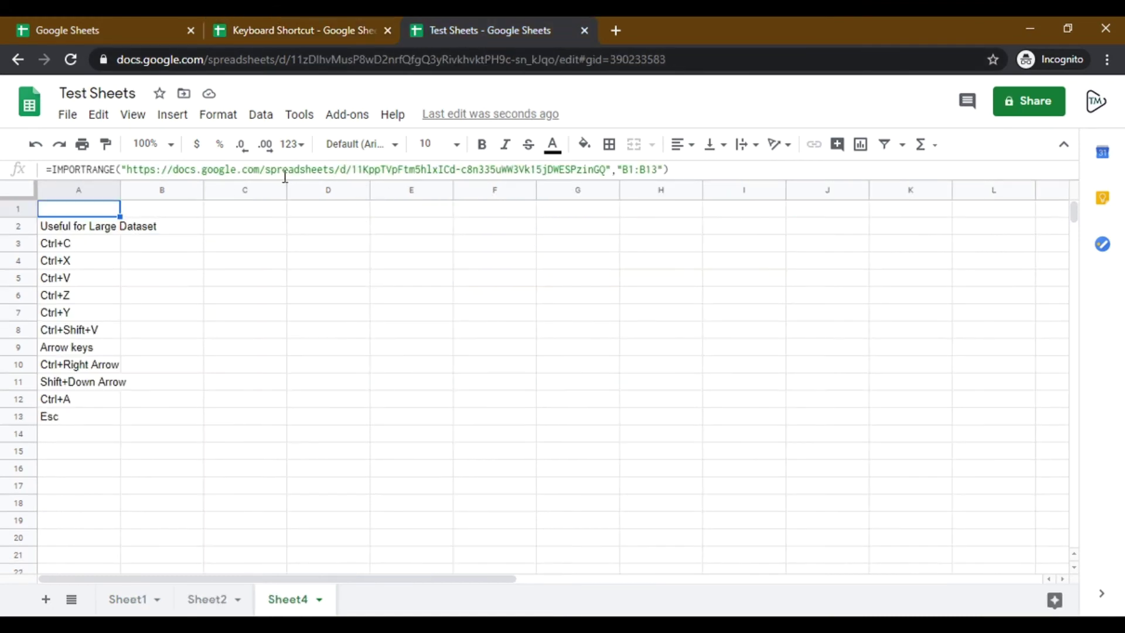
pyautogui.click(623, 169)
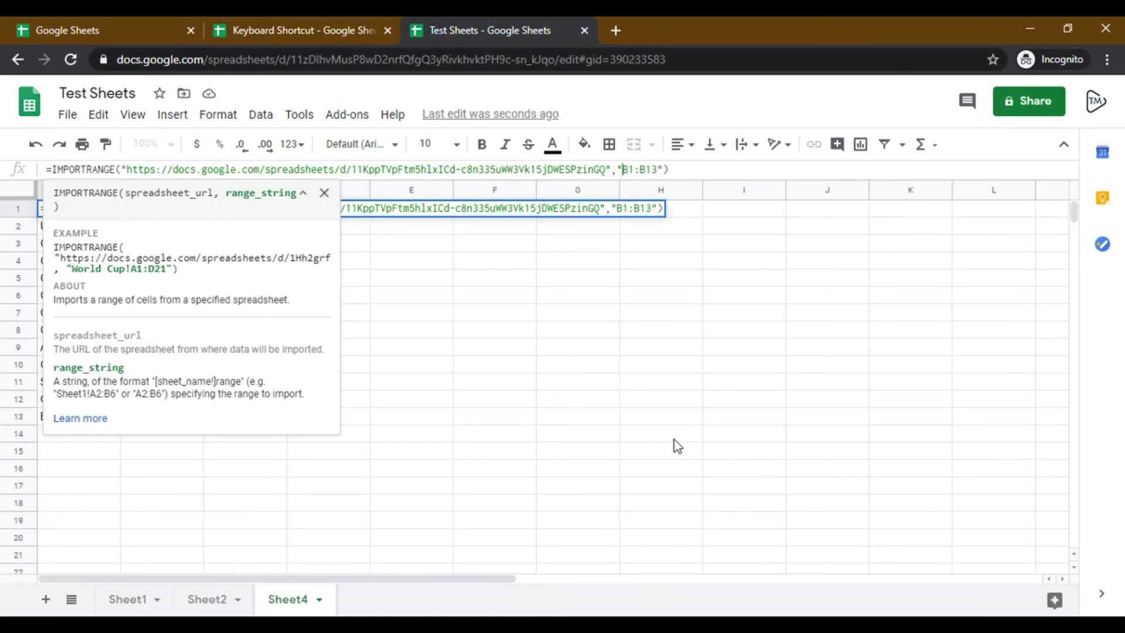
# - Change the import range to "DataBase!B1:B13" so column A lists the countries
pyautogui.write('Da')
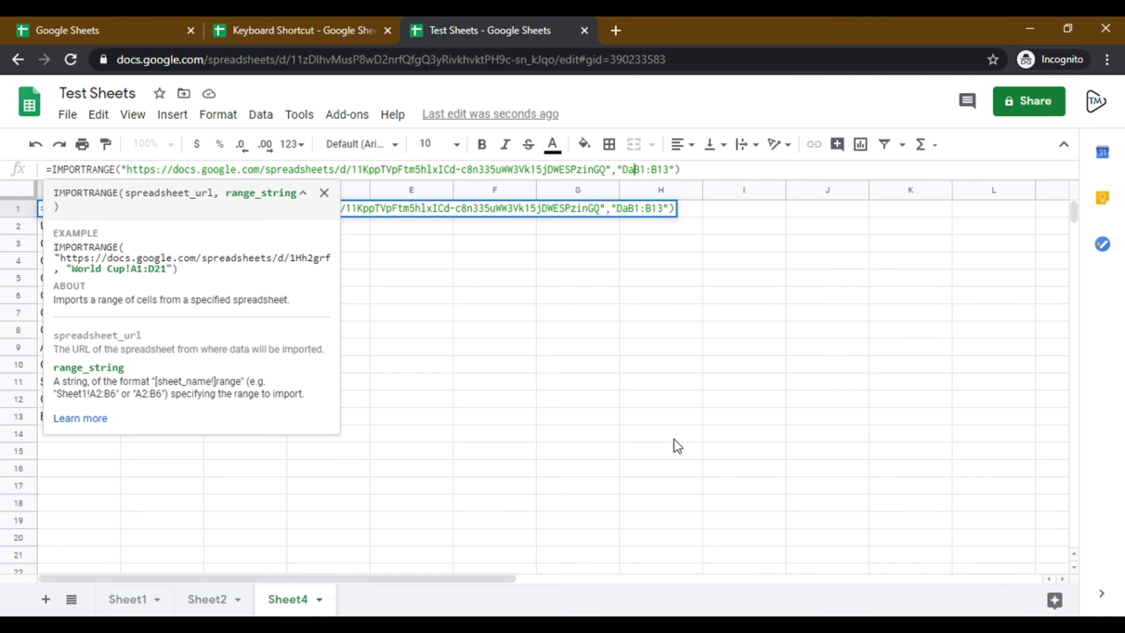
pyautogui.write('t')
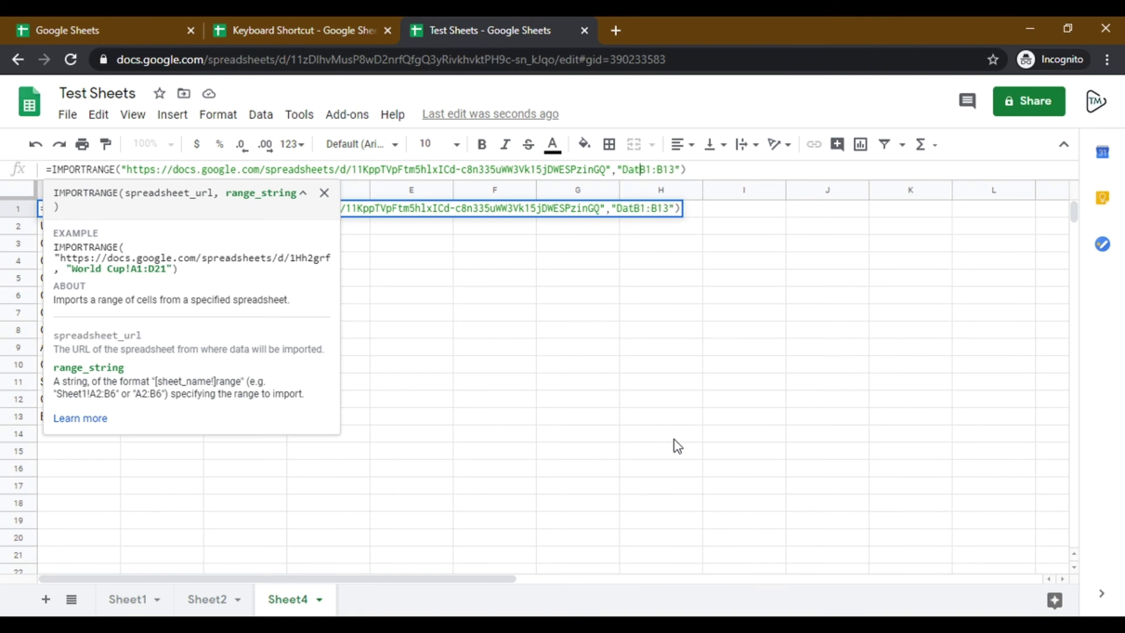
pyautogui.write('aBase')
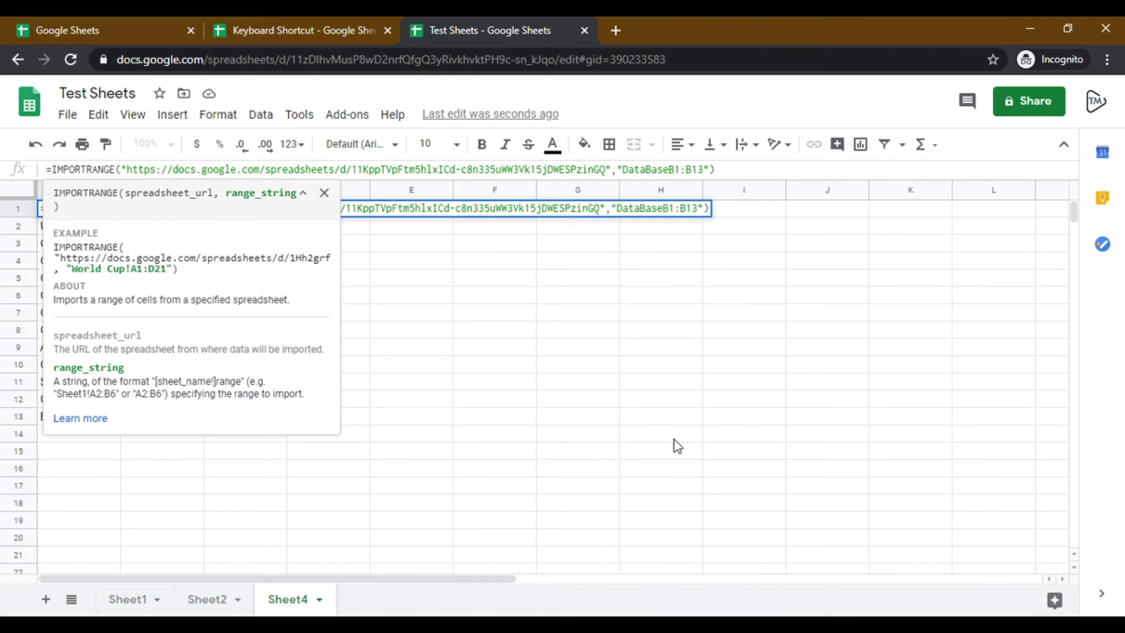
pyautogui.write('!')
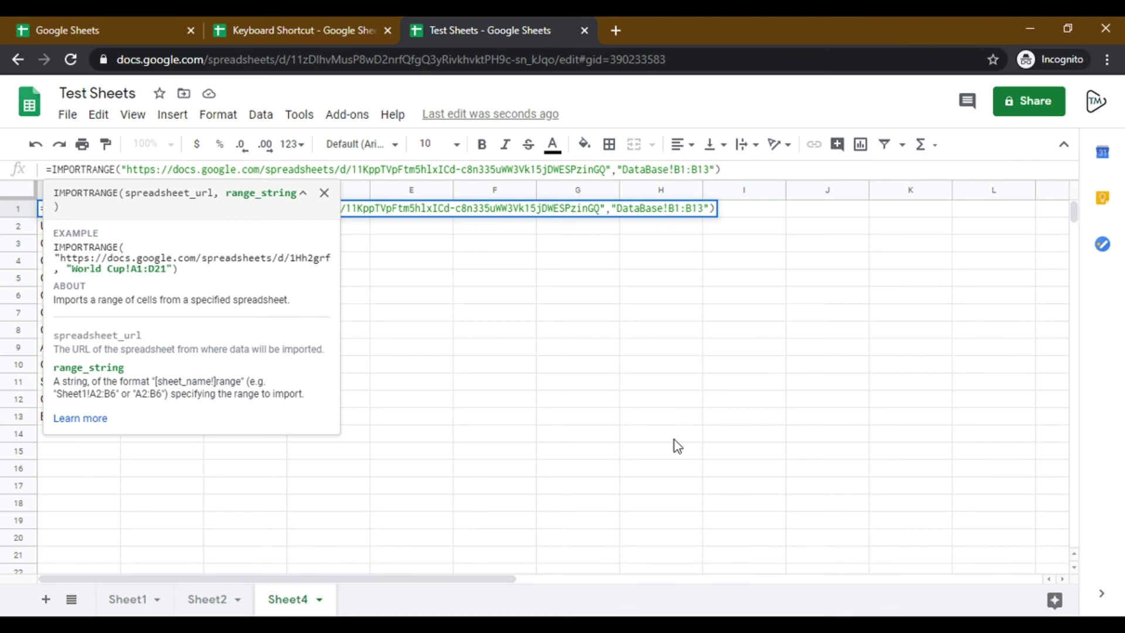
pyautogui.press('Return')
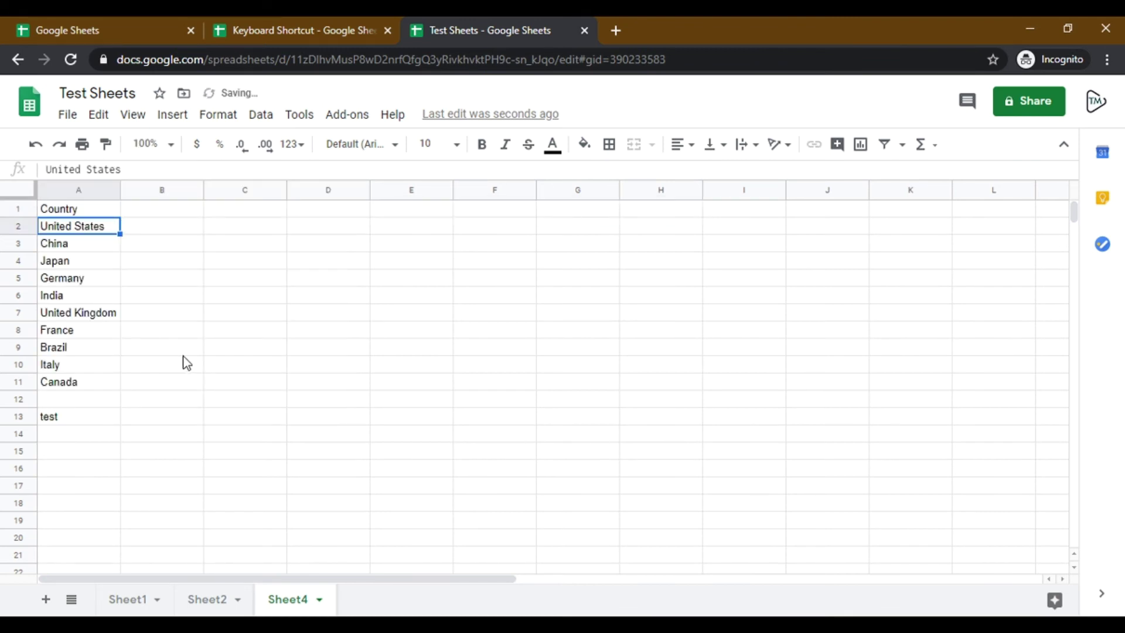
pyautogui.click(71, 212)
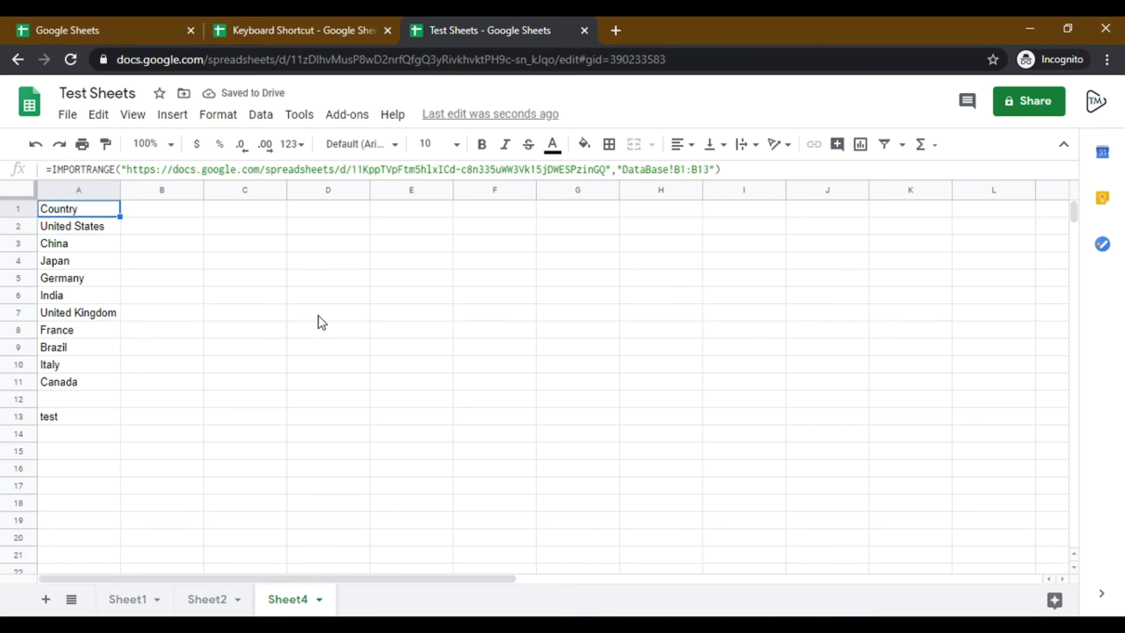
# - Check the Country header in DataBase B1, then fill A1's import formula into B1
pyautogui.click(262, 37)
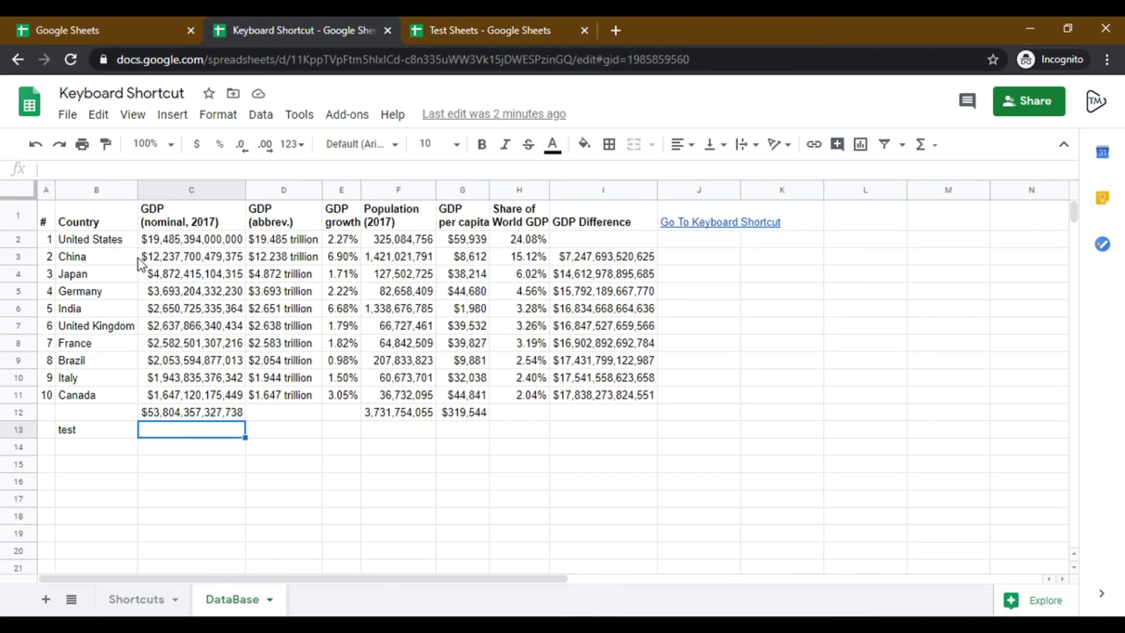
pyautogui.click(93, 223)
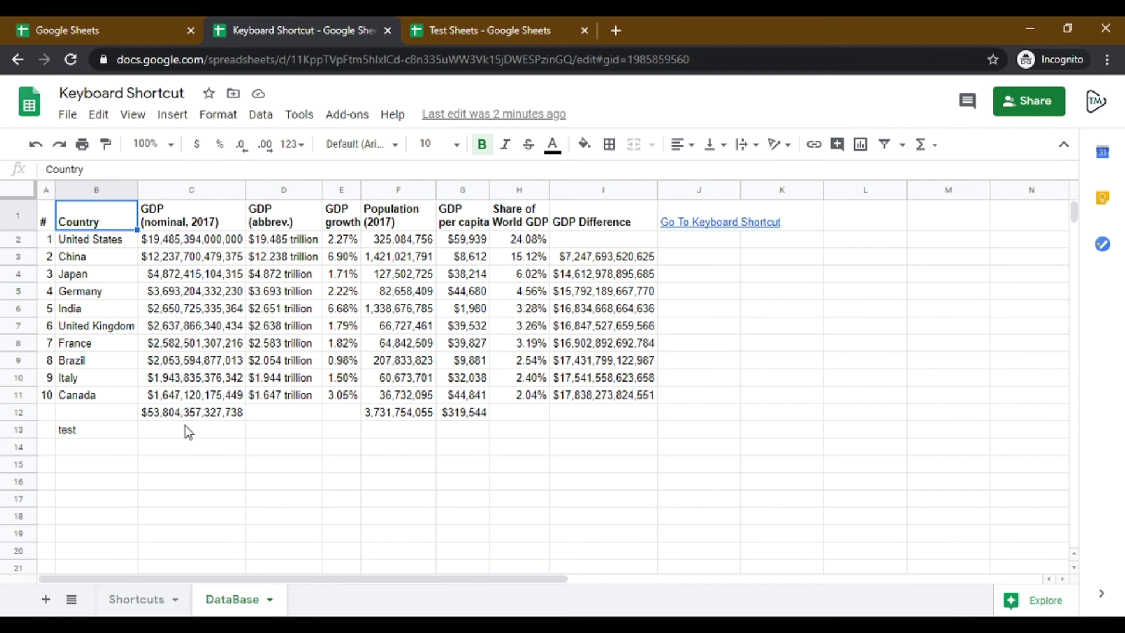
pyautogui.click(472, 35)
pyautogui.moveTo(119, 217); pyautogui.dragTo(140, 212)
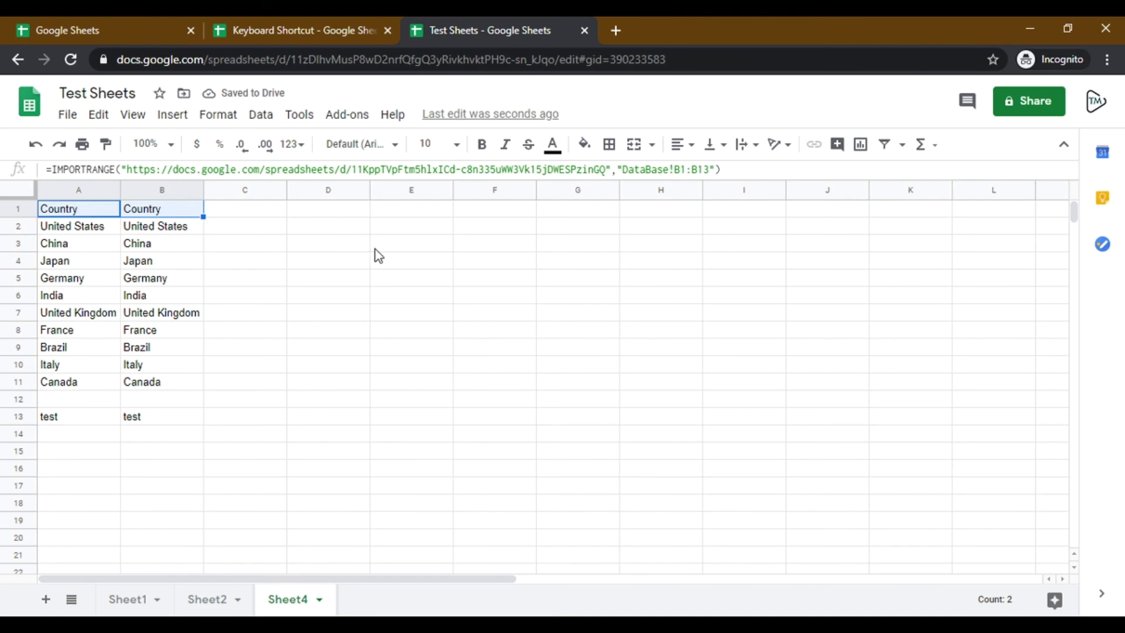
# - Change B1's range to DataBase!C1:C13 to import the GDP (nominal, 2017) column
pyautogui.click(169, 214)
pyautogui.press('F2')
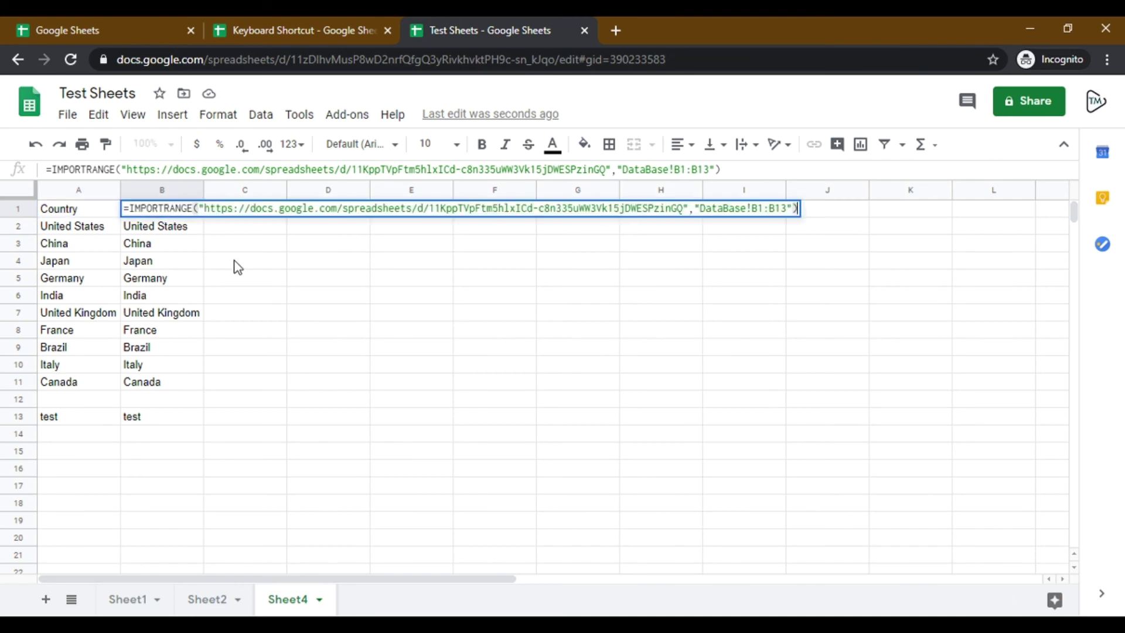
pyautogui.click(756, 209)
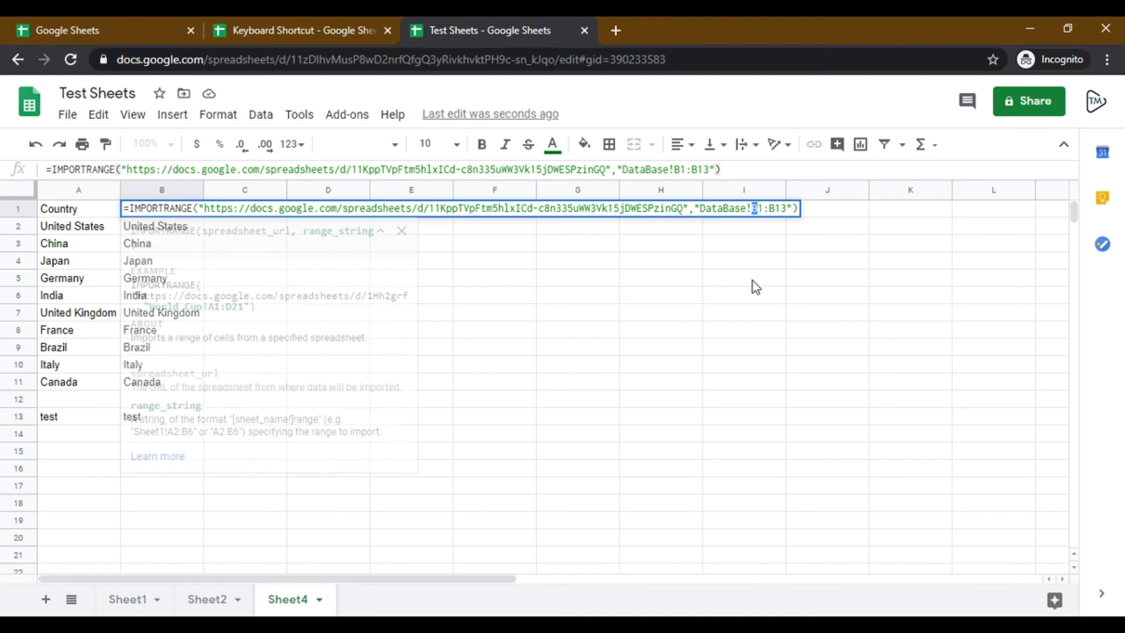
pyautogui.write('C')
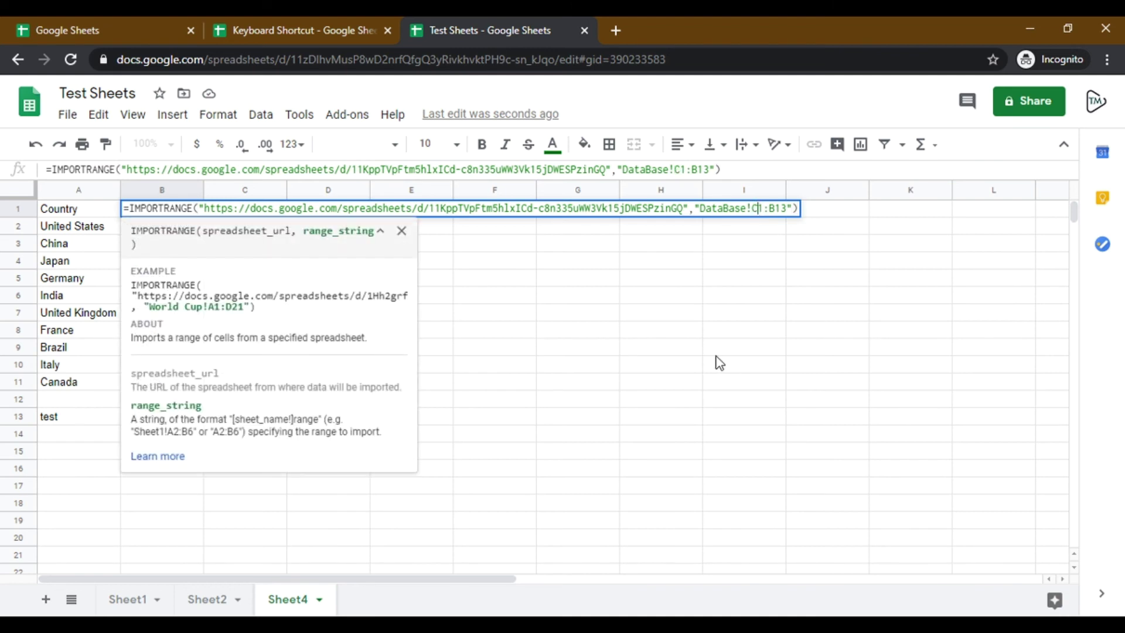
pyautogui.press('Delete')
pyautogui.write('C')
pyautogui.press('Return')
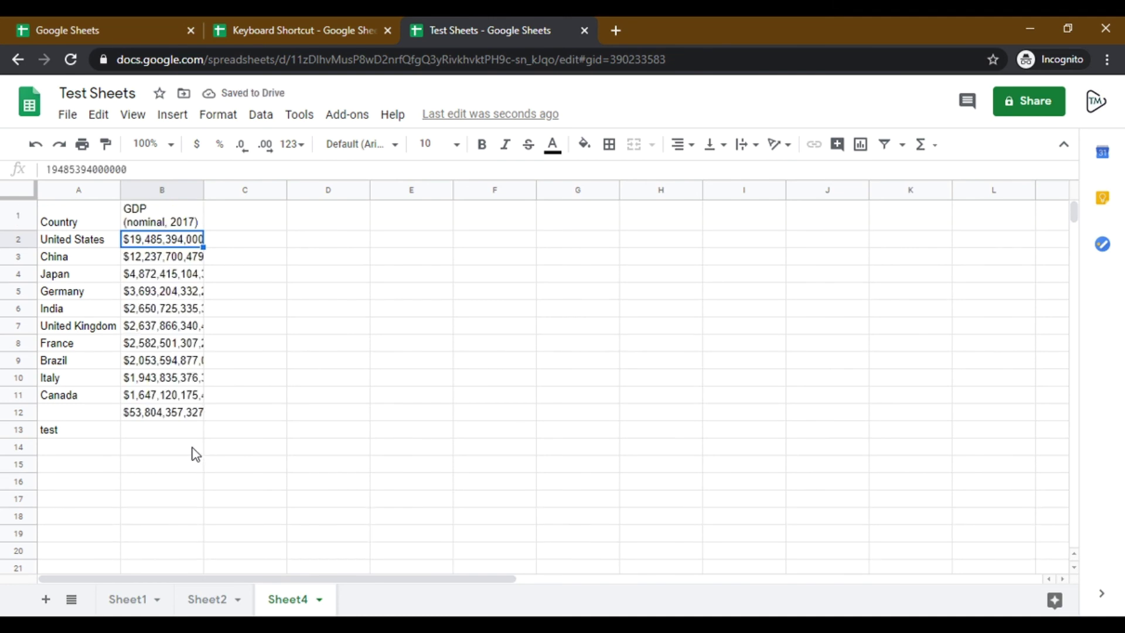
pyautogui.click(35, 190)
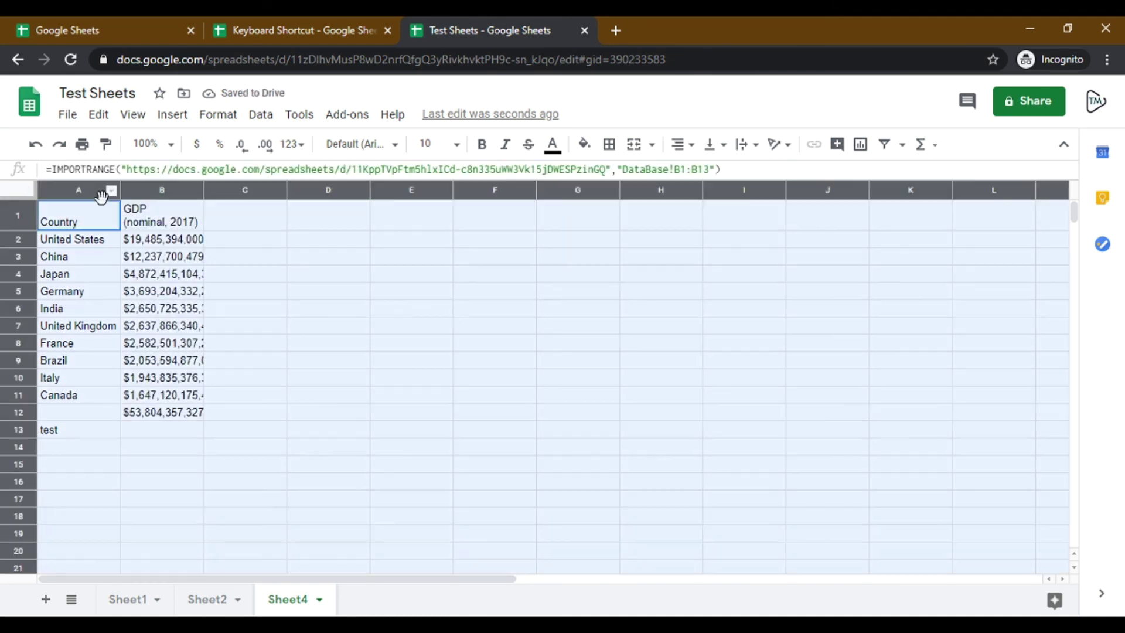
pyautogui.click(322, 455)
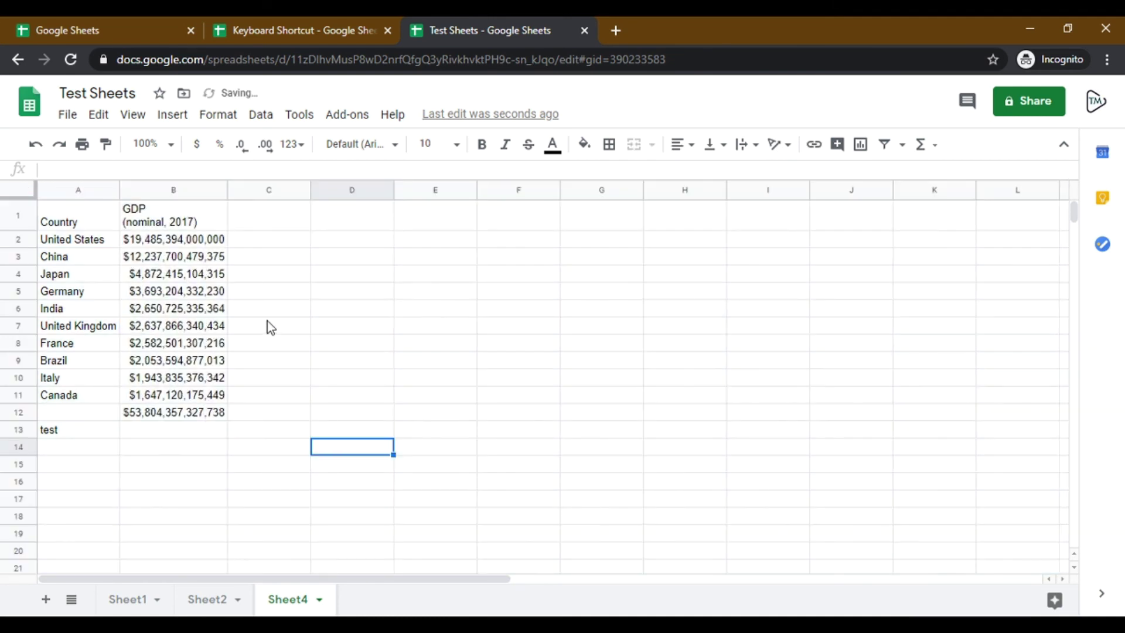
# - Delete 'test' from DataBase B13, confirm Sheet4's import drops it, then show Sheet2
pyautogui.click(316, 29)
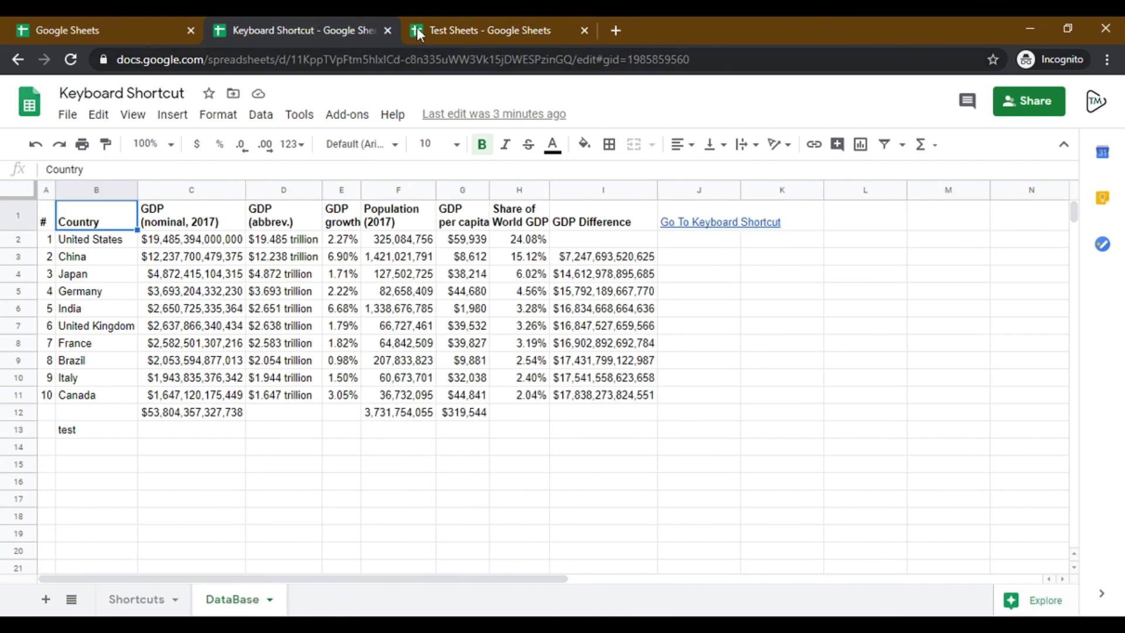
pyautogui.click(123, 431)
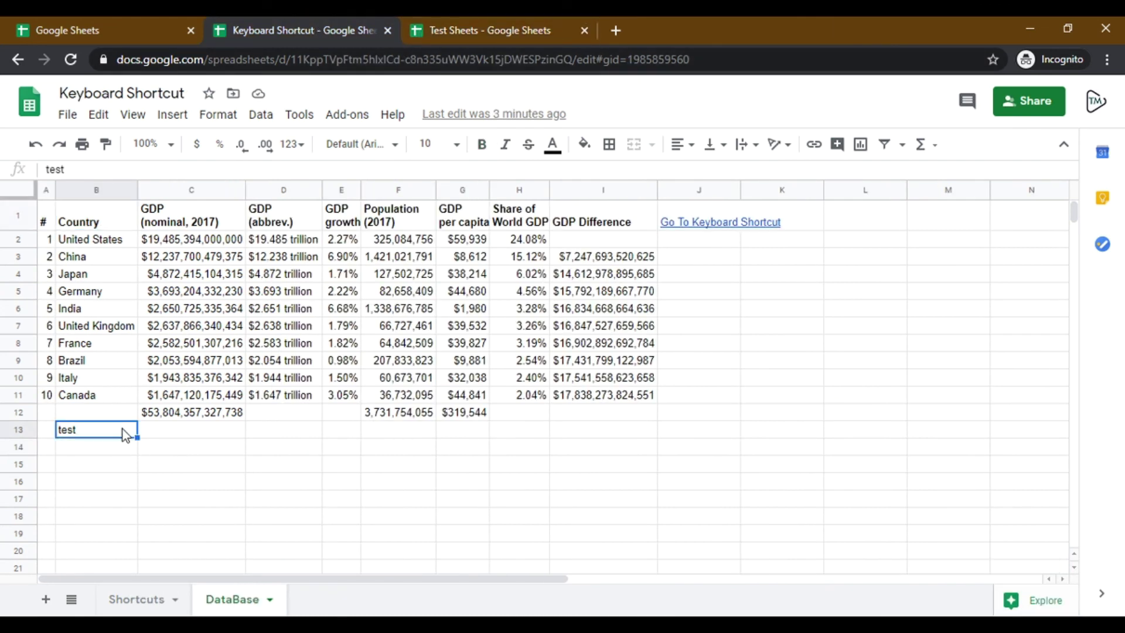
pyautogui.press('Delete')
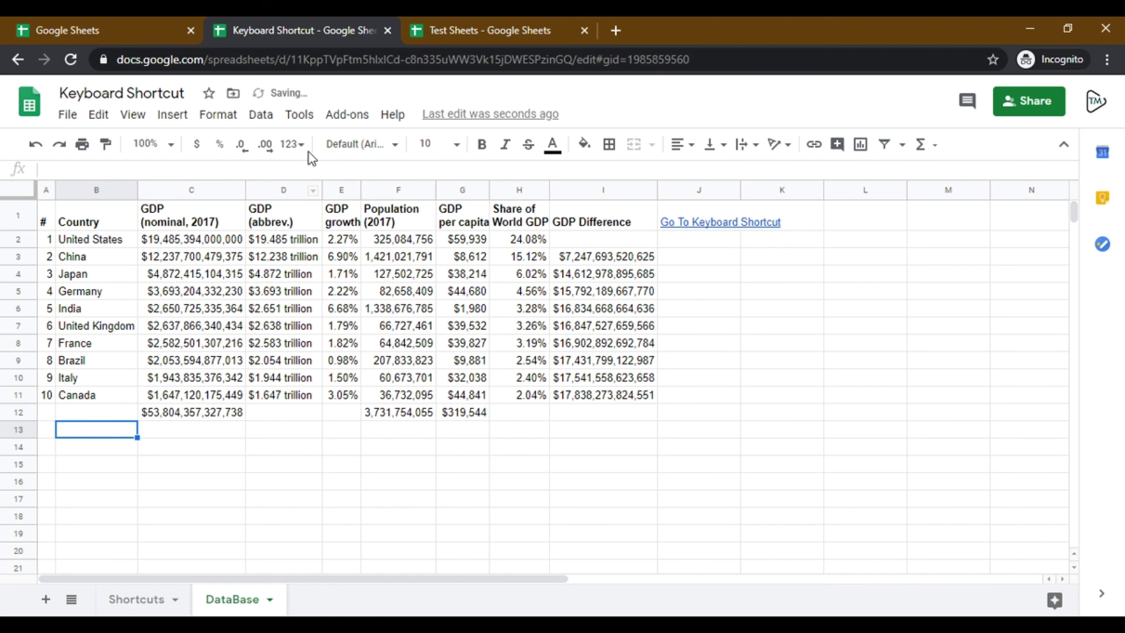
pyautogui.click(437, 30)
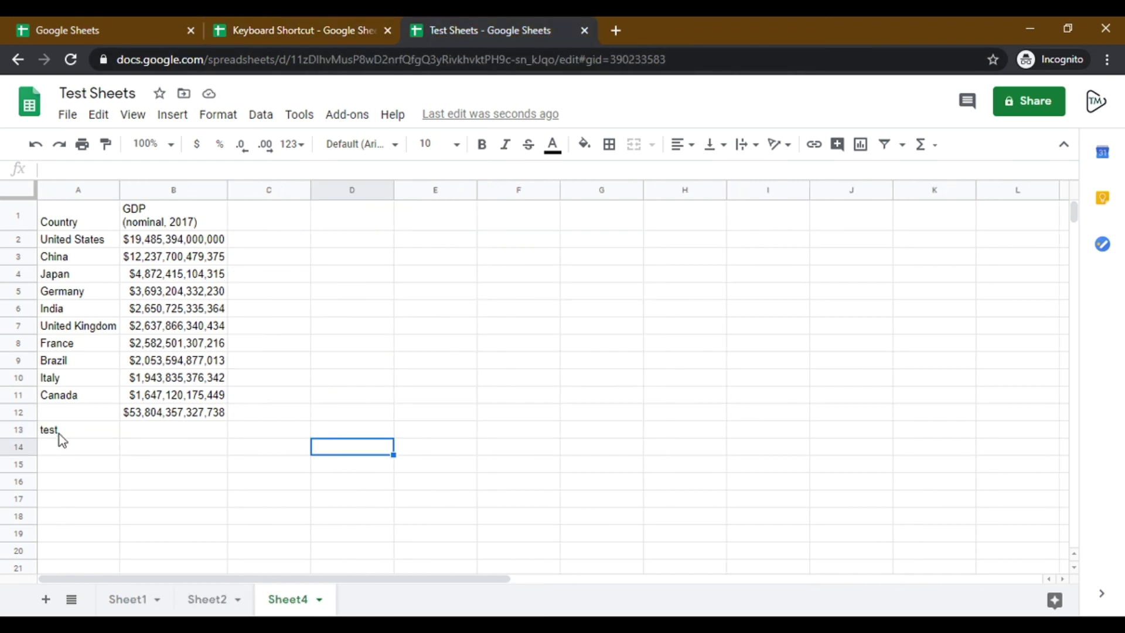
pyautogui.click(170, 417)
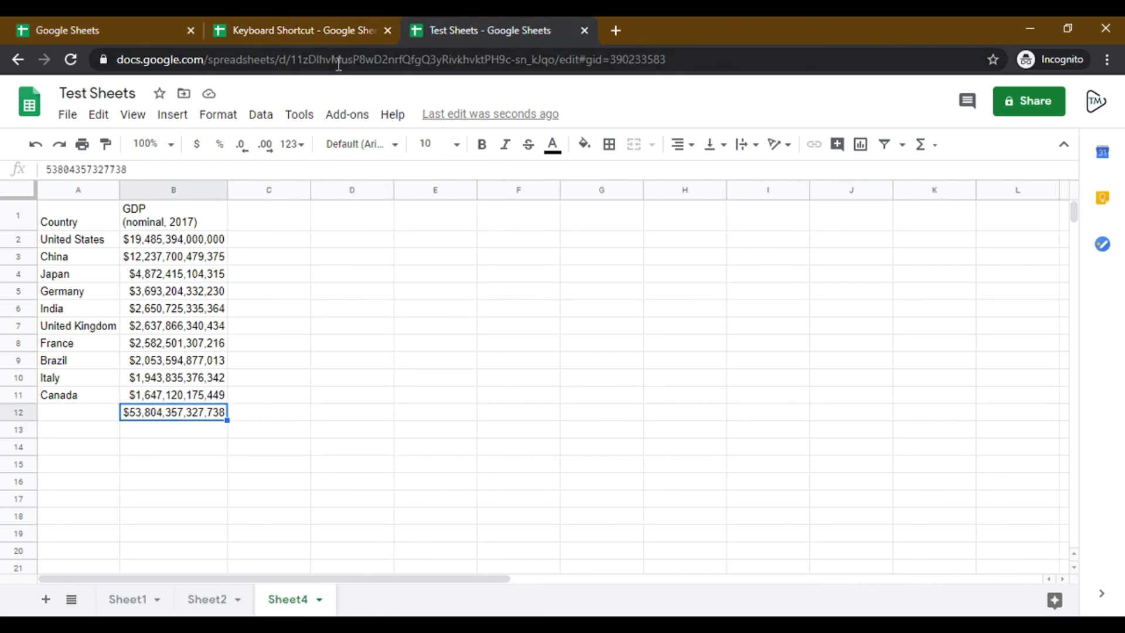
pyautogui.click(206, 599)
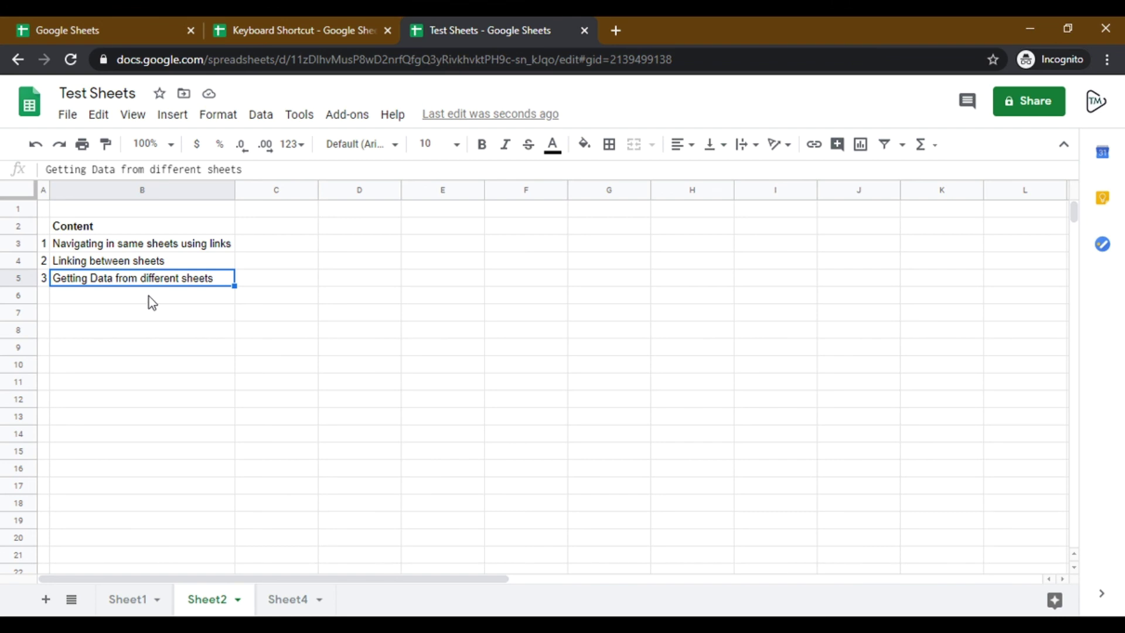
pyautogui.press('Up')
pyautogui.press('Up')
pyautogui.press('Down')
pyautogui.press('Down')
pyautogui.press('Up')
pyautogui.press('Up')
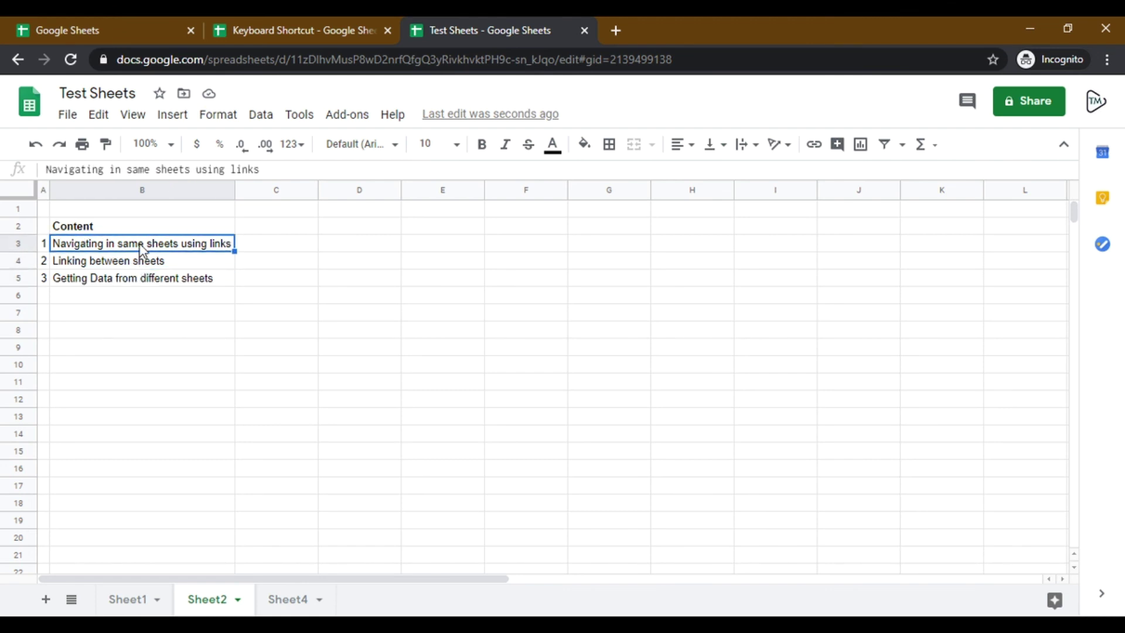
pyautogui.press('Down')
pyautogui.press('Down')
pyautogui.press('Up')
pyautogui.press('Up')
pyautogui.press('Down')
pyautogui.press('Down')
pyautogui.press('Up')
pyautogui.press('Up')
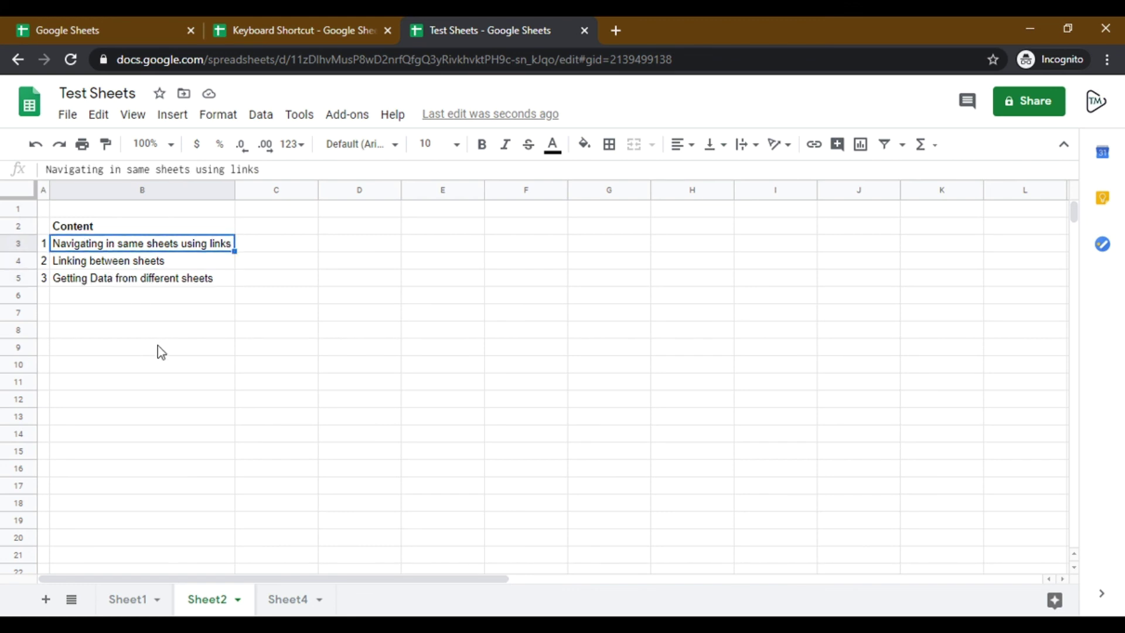